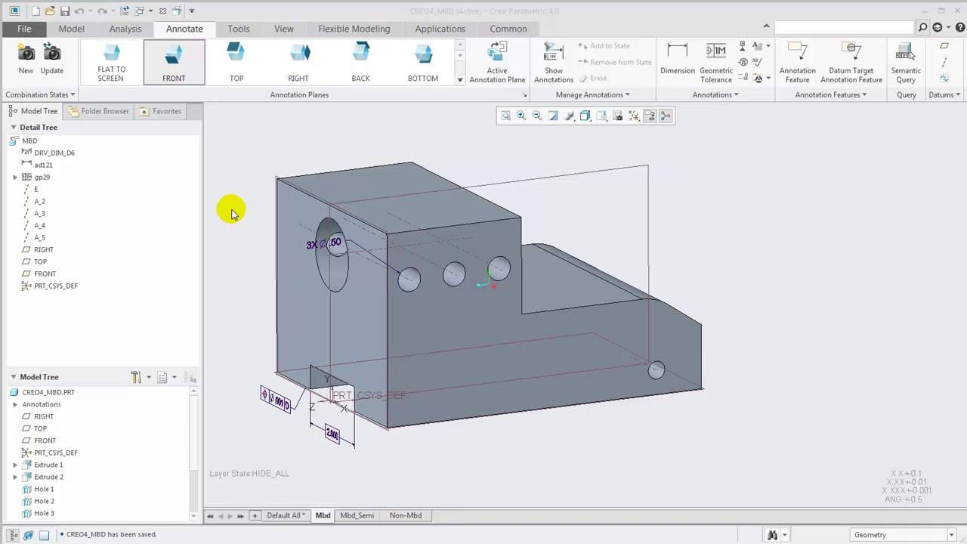
- On the RIGHT annotation plane, dimension the block's overall length between its two end vertical edges, below the part, with a Plus-Minus tolerance
click(232, 210)
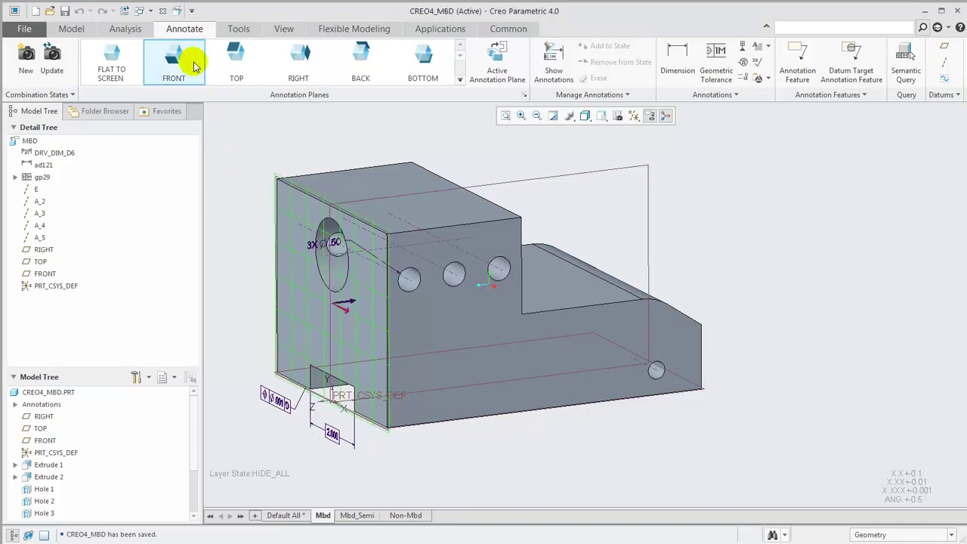
click(297, 67)
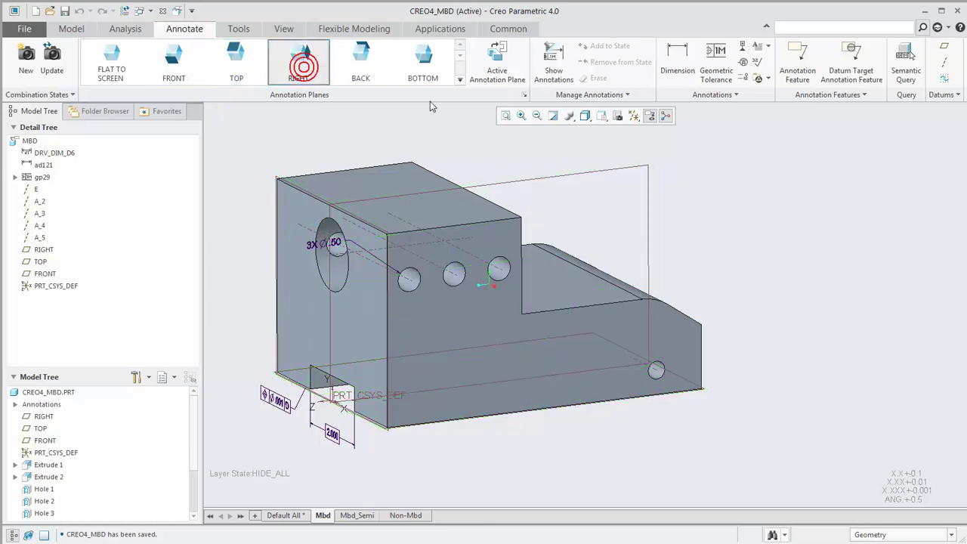
click(678, 68)
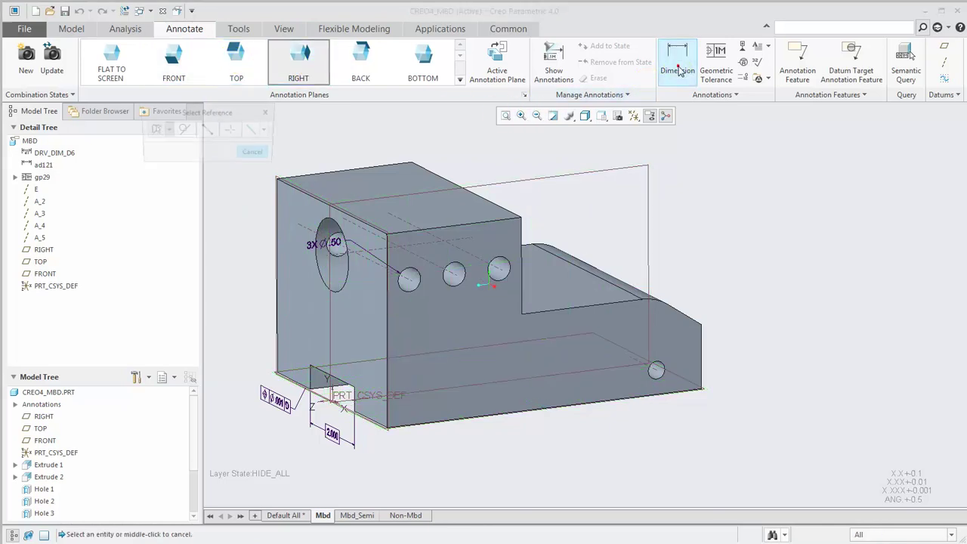
click(387, 335)
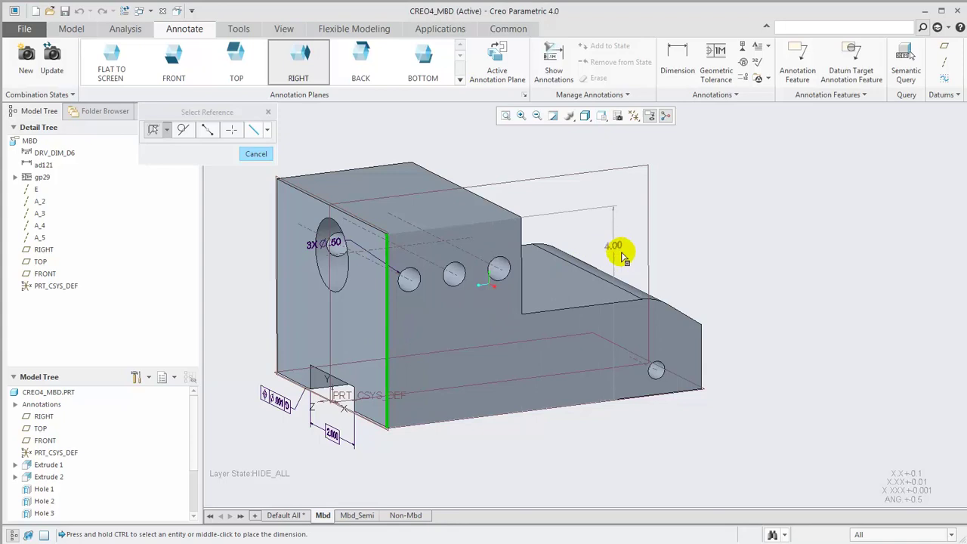
ctrl+click(701, 346)
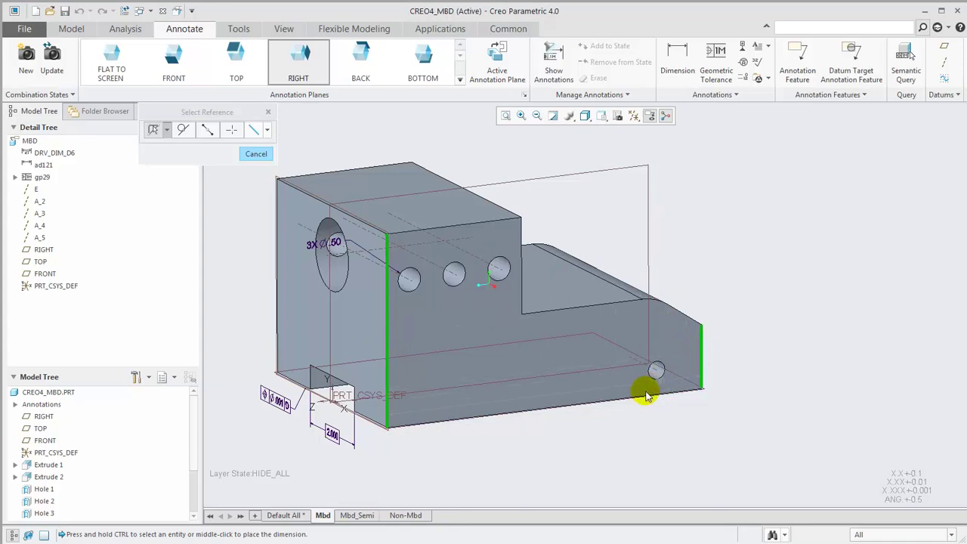
middle_click(574, 427)
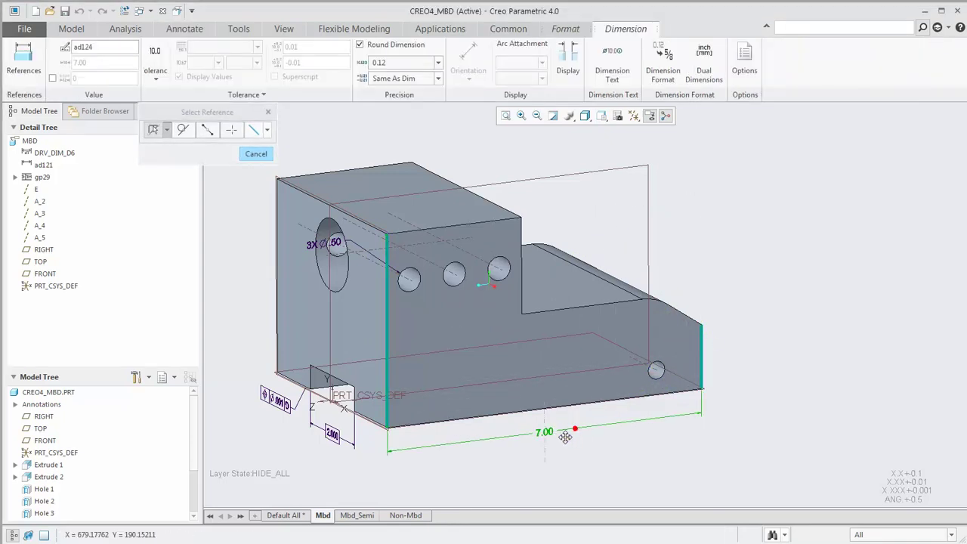
click(158, 79)
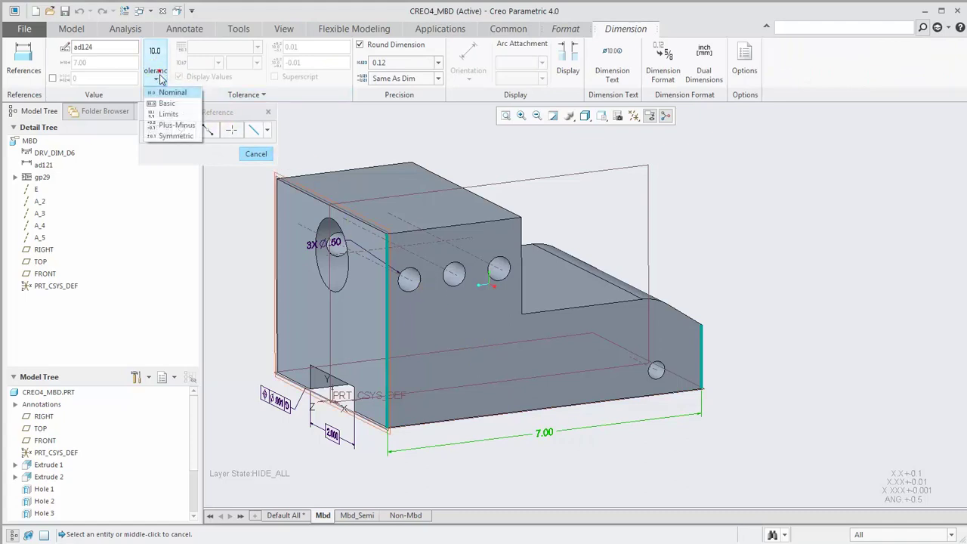
click(176, 126)
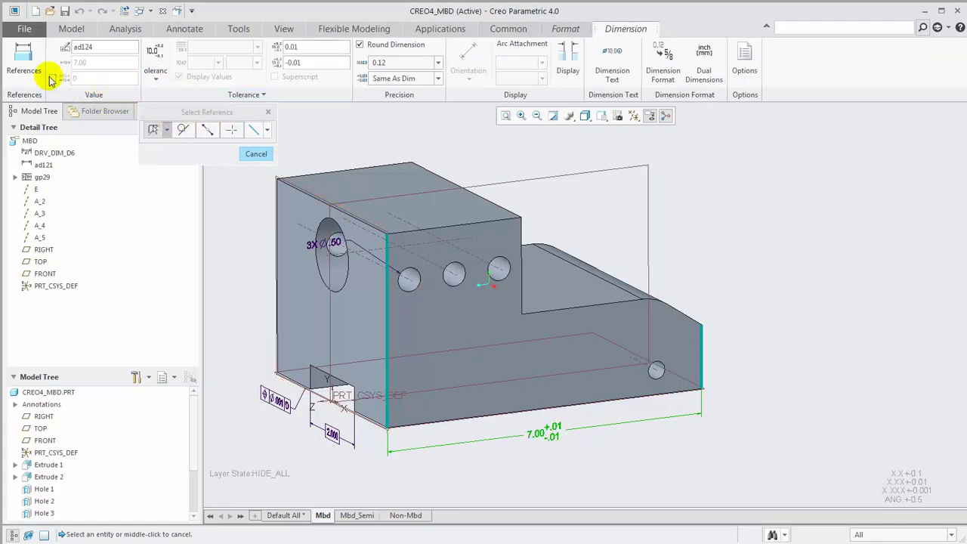
- Add both end faces of the block to the length dimension's references and make the first reference the origin
click(21, 66)
ctrl+click(371, 316)
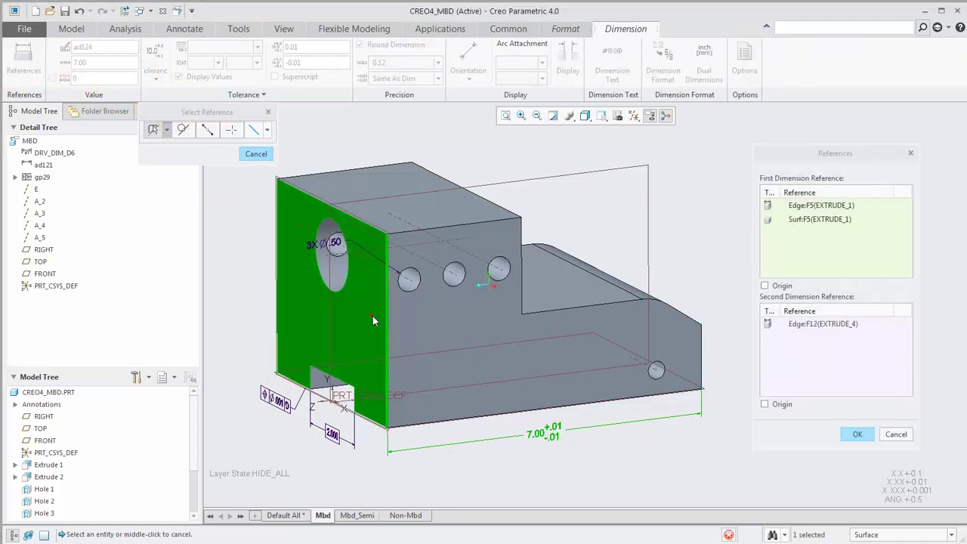
click(786, 324)
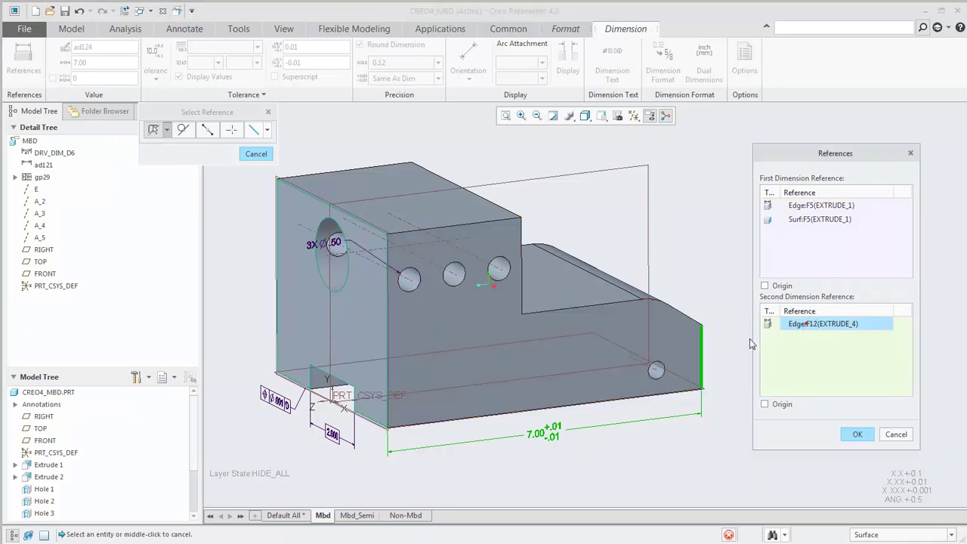
ctrl+click(690, 352)
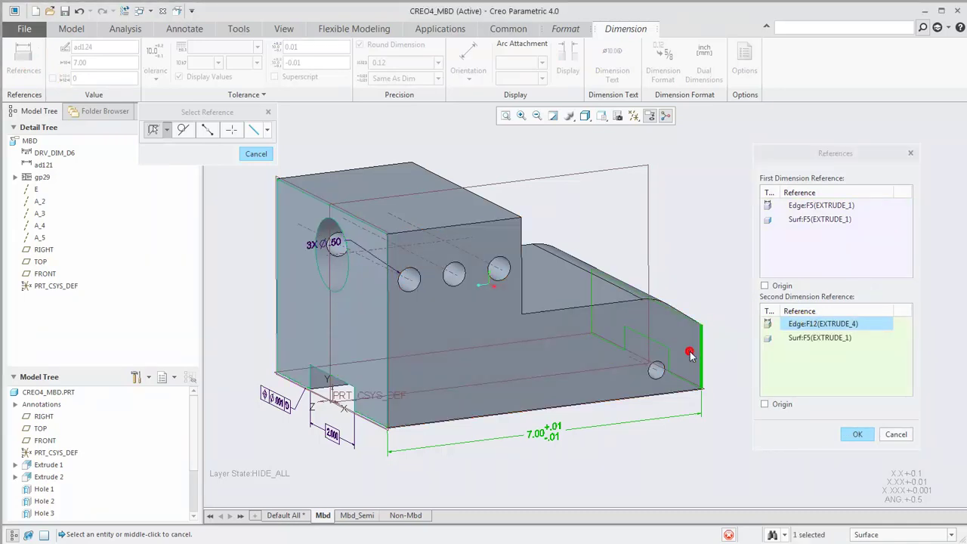
click(765, 287)
click(857, 434)
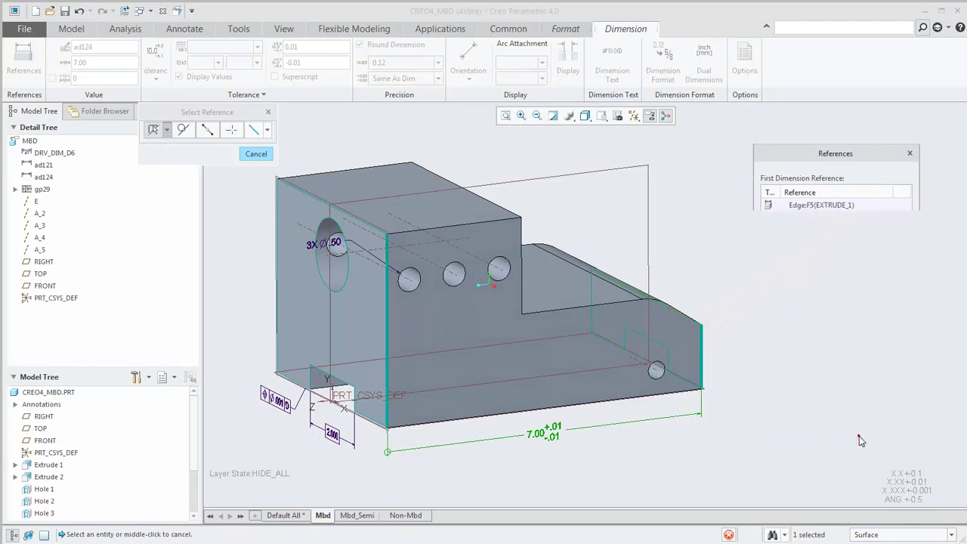
- Using surface references, dimension the vertical distance from the first upper side hole to the small lower hole, placed beyond the block's low end
click(167, 130)
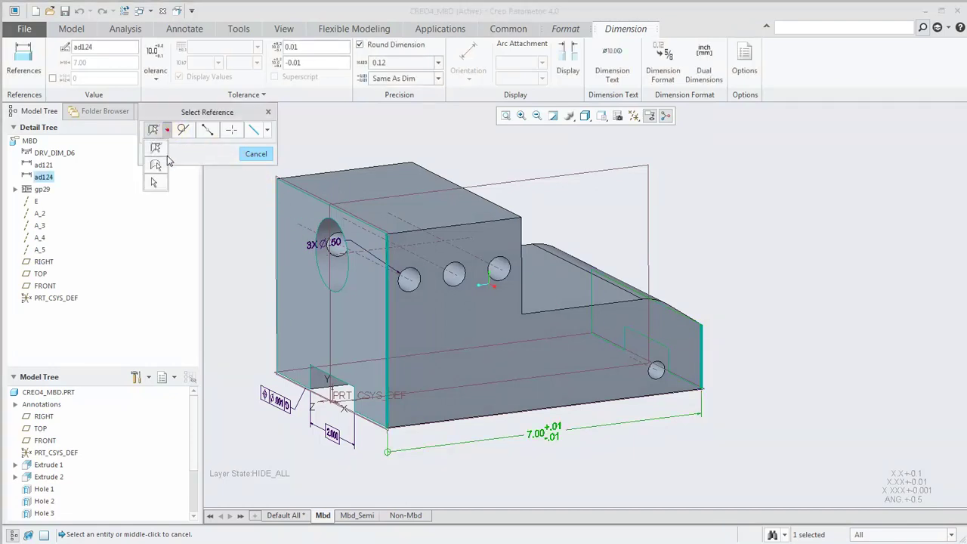
click(155, 165)
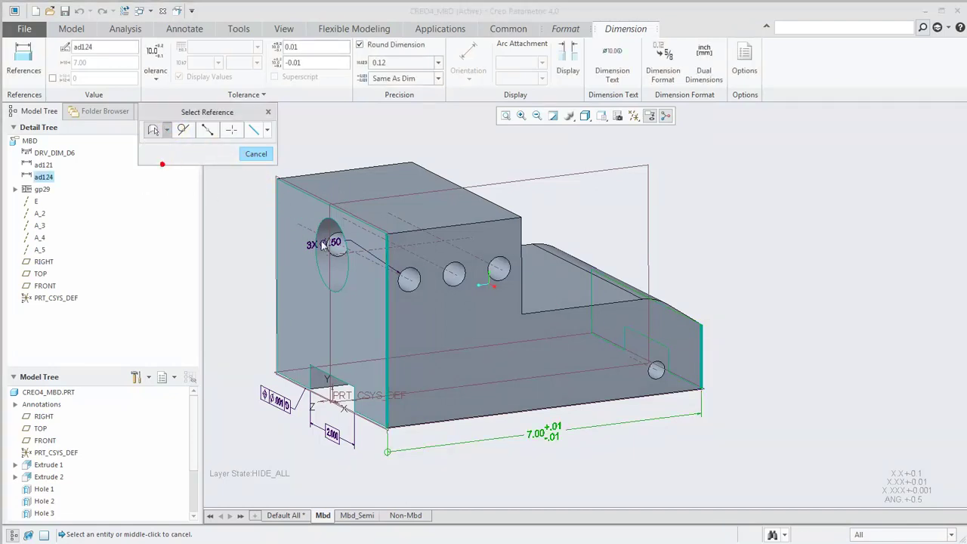
click(408, 283)
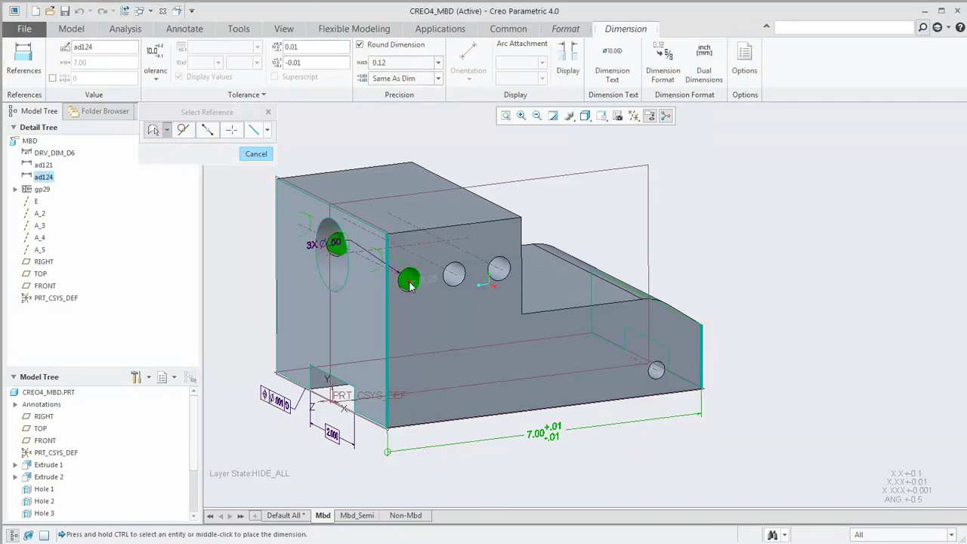
click(659, 372)
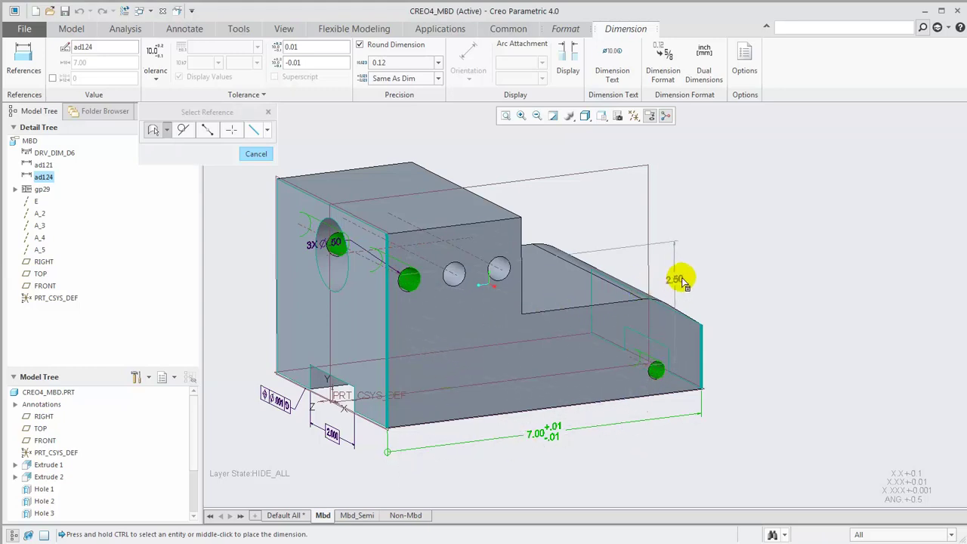
middle_click(737, 287)
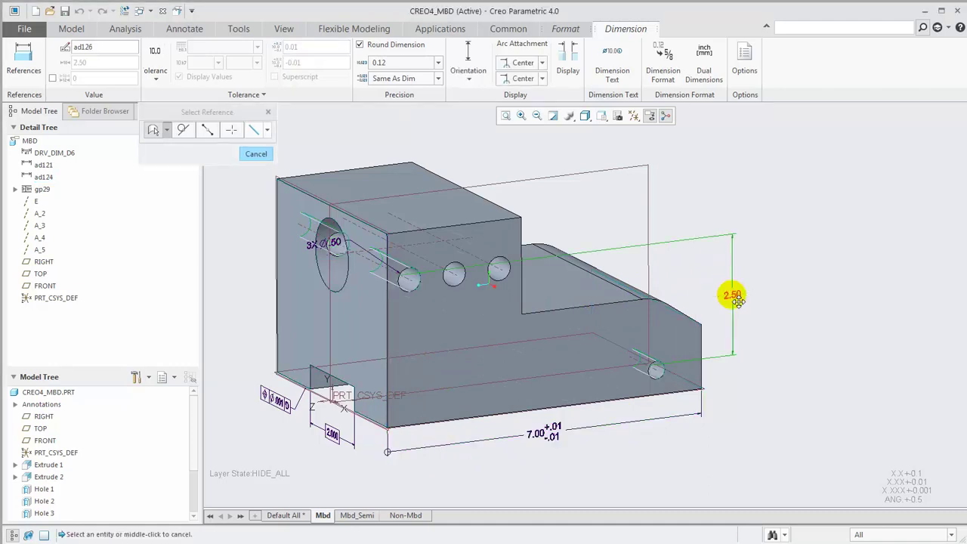
- Try Min and Max arc attachments on the hole-to-hole dimension and restore both attachments to Center
click(469, 76)
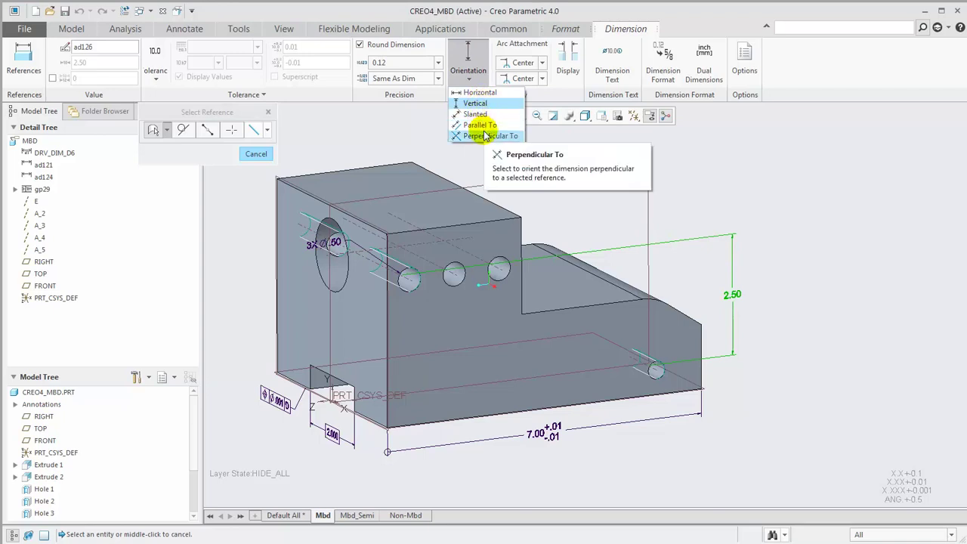
click(470, 69)
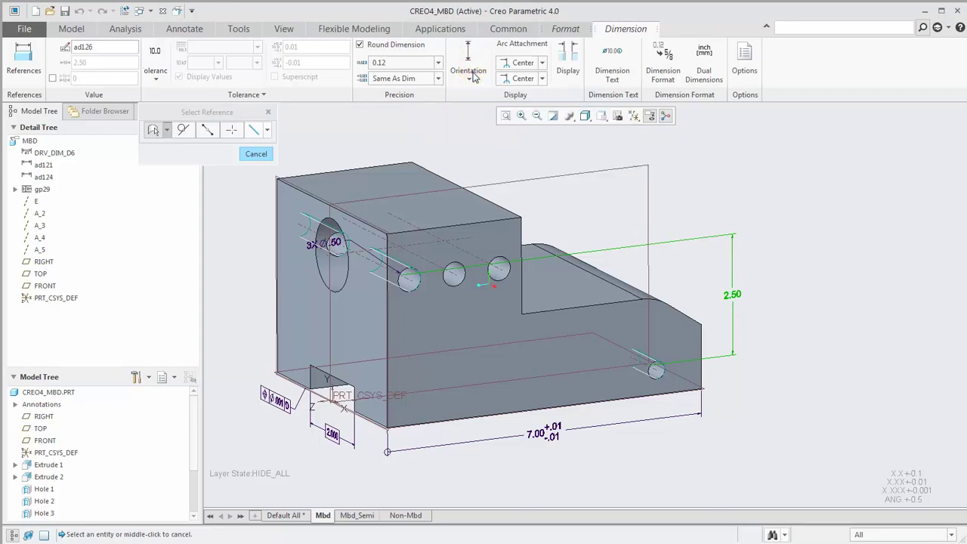
click(529, 65)
click(530, 84)
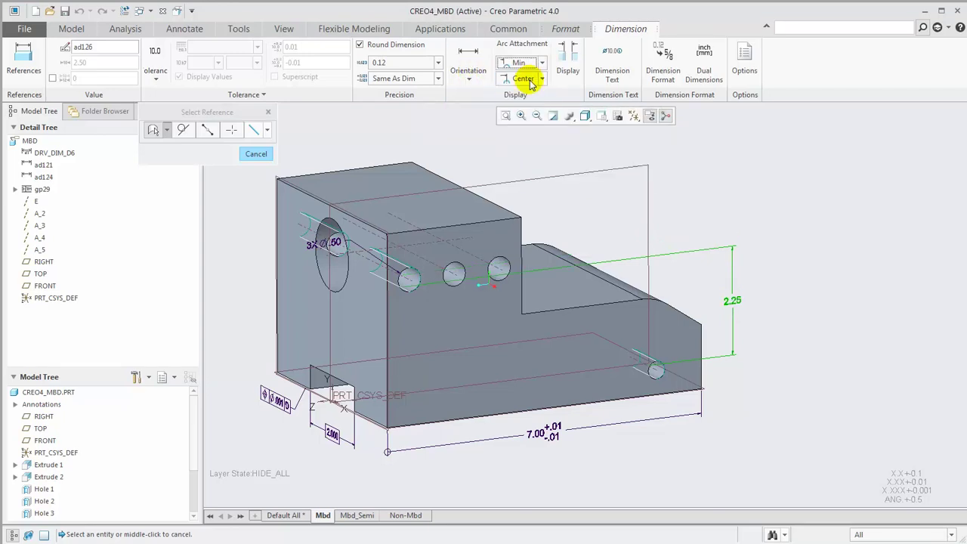
click(541, 80)
click(529, 106)
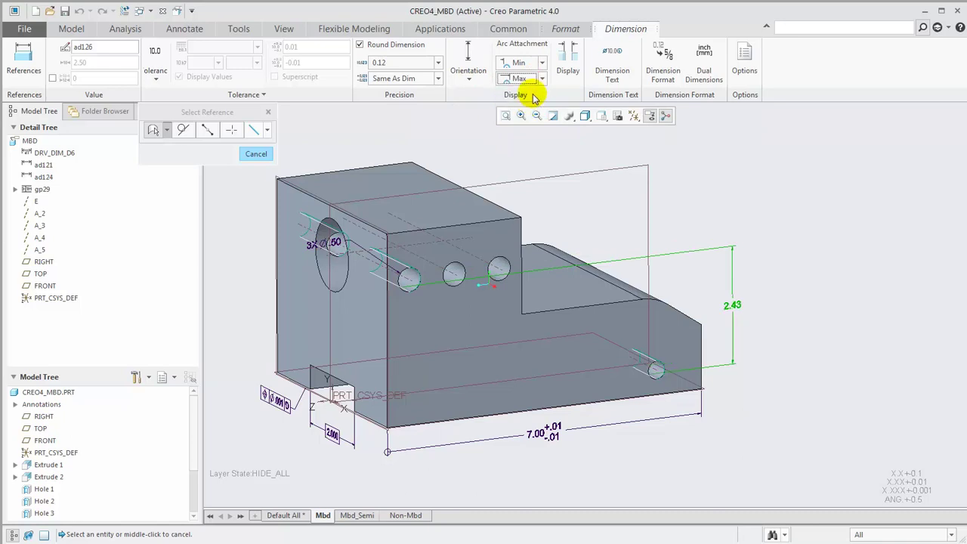
click(542, 80)
click(522, 115)
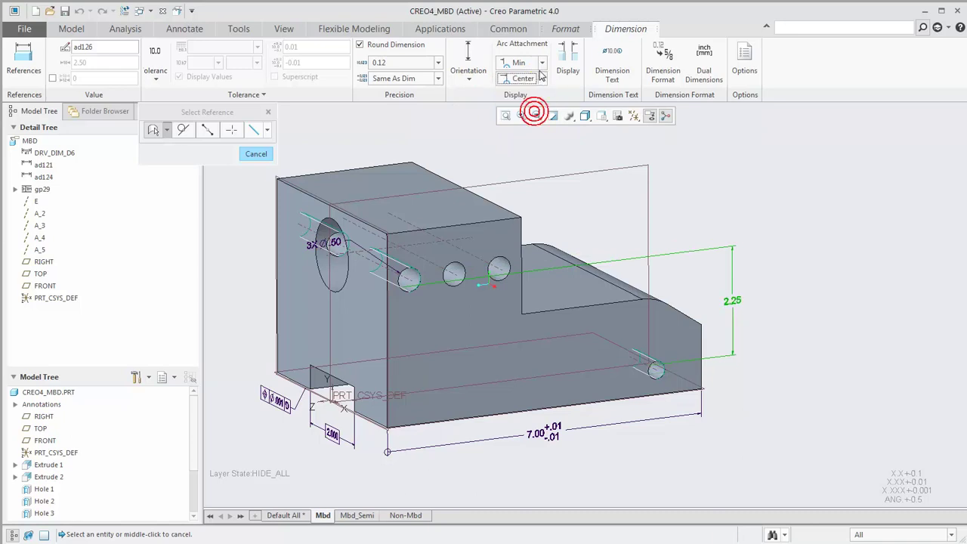
click(542, 64)
click(533, 98)
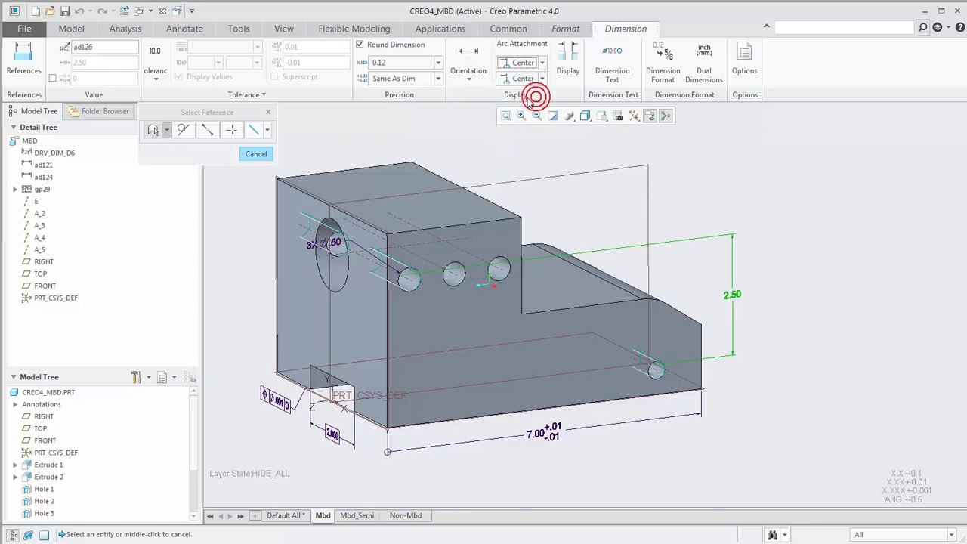
- Make the hole-to-hole dimension Basic and add the other two upper holes to its first reference, with the second reference as origin
click(141, 80)
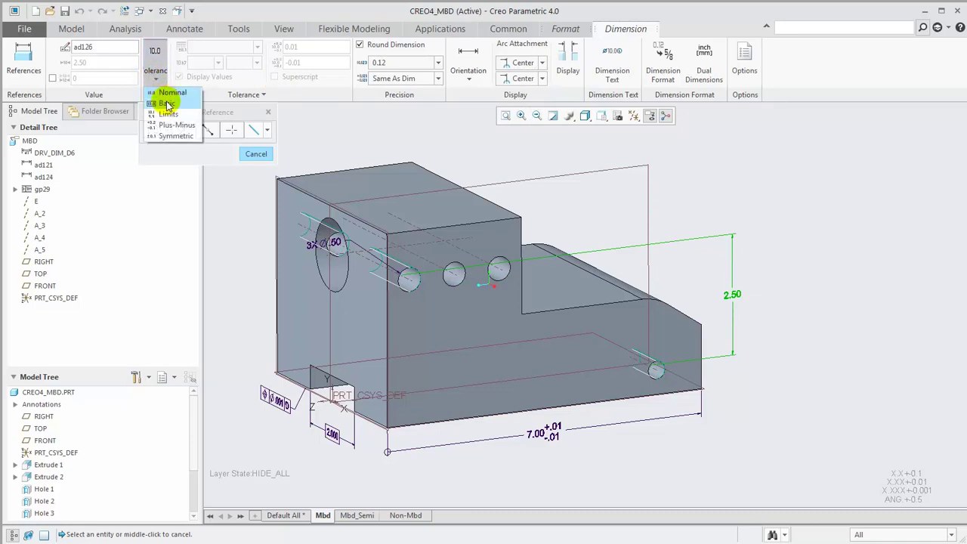
click(167, 102)
click(23, 60)
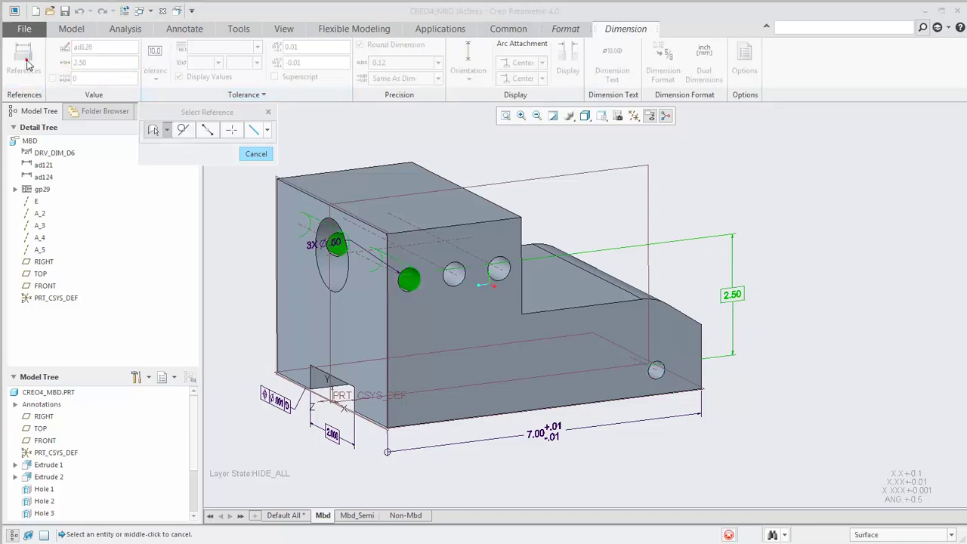
ctrl+click(453, 276)
ctrl+click(499, 277)
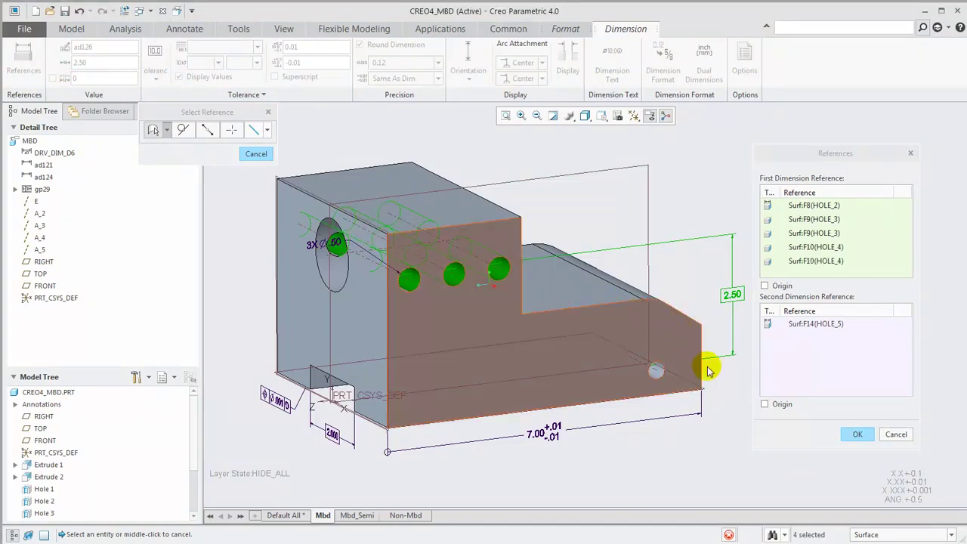
click(851, 434)
click(812, 295)
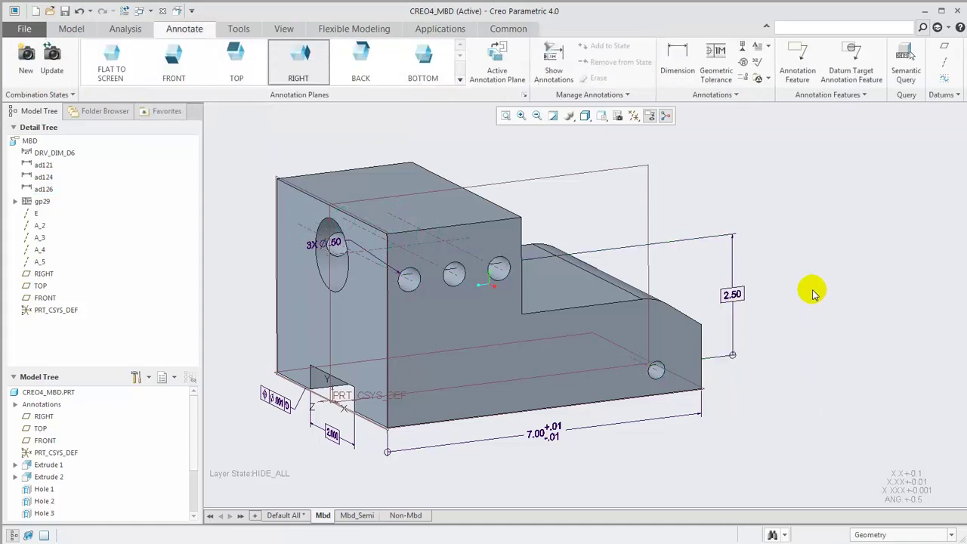
- Move the Basic hole-to-hole dimension to an annotation plane on the block's side face containing the holes
click(732, 294)
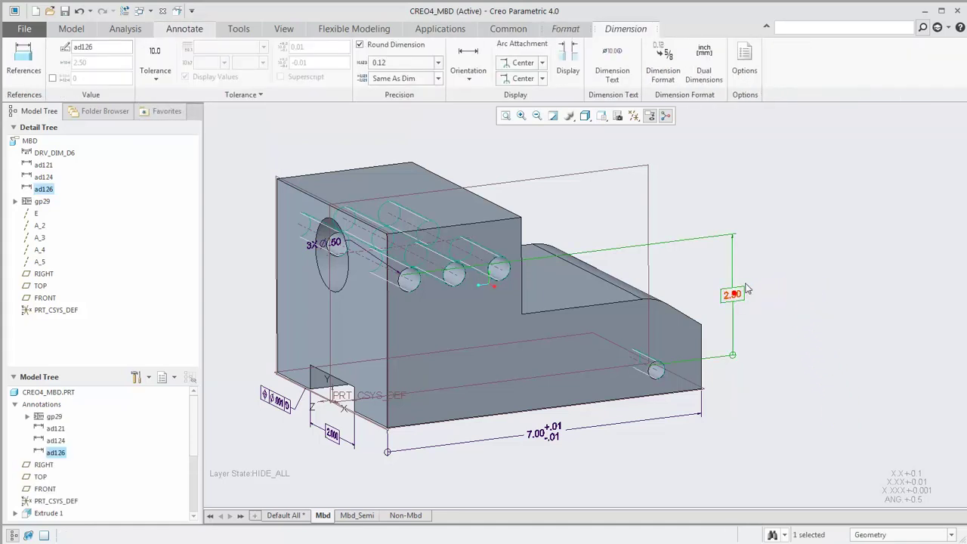
right_click(768, 251)
click(778, 289)
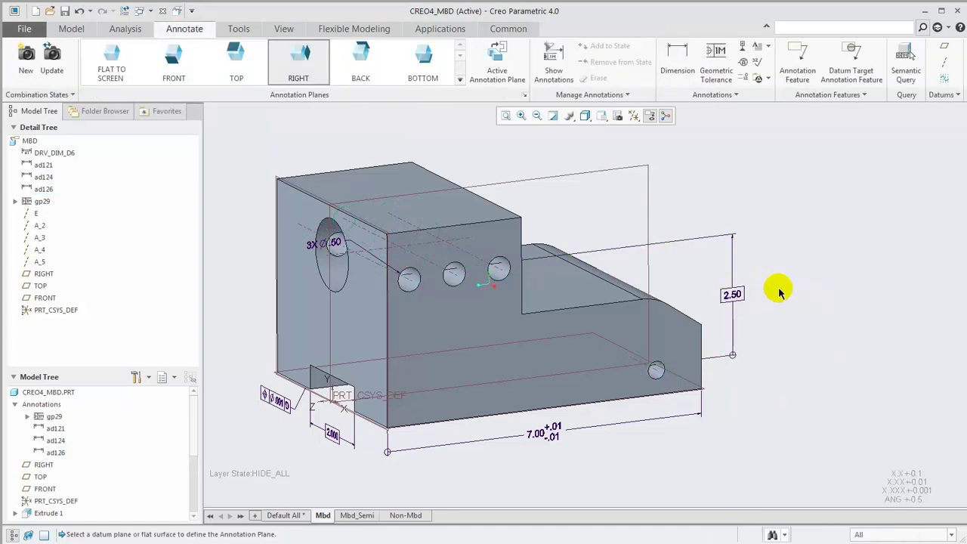
click(689, 346)
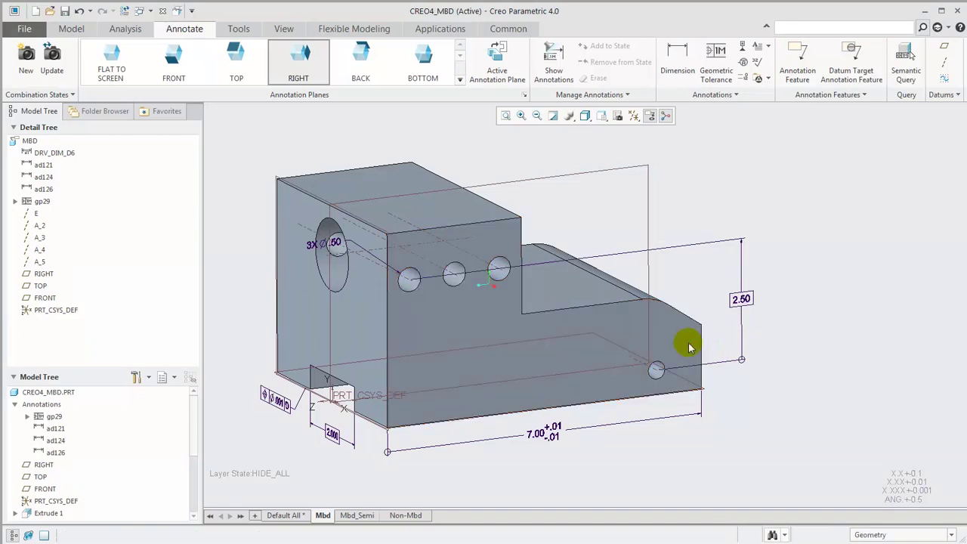
- Attach datum feature symbol A to the block's end face with the large hole and reposition it below the slot
click(742, 47)
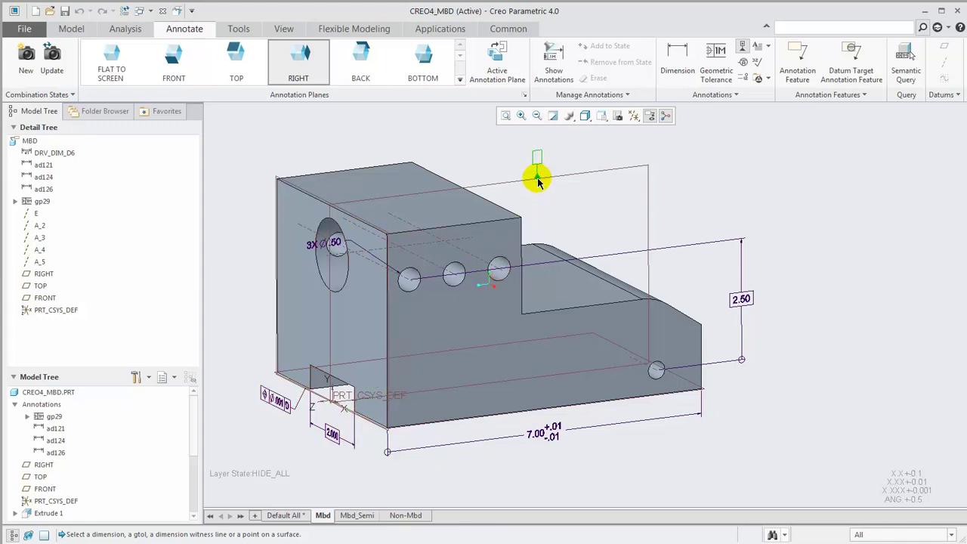
click(360, 326)
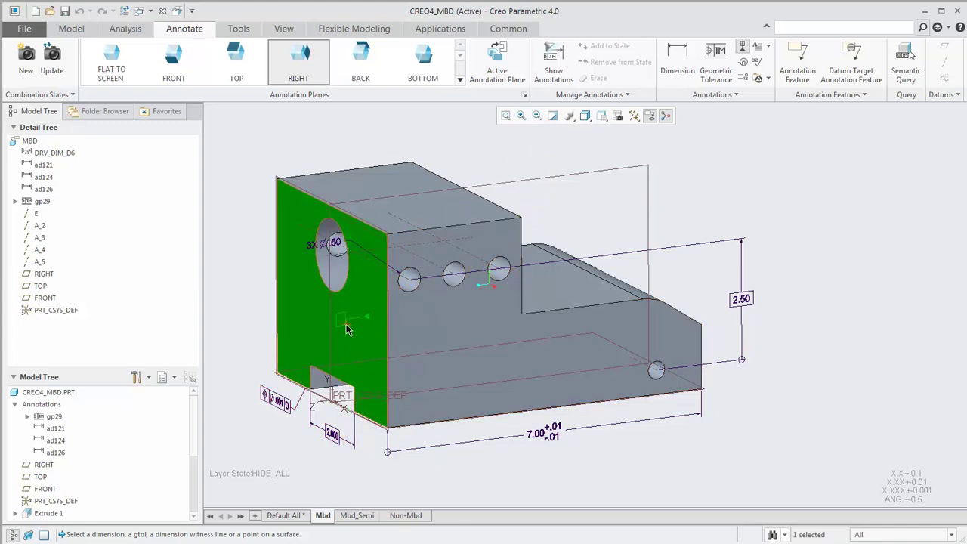
middle_click(348, 328)
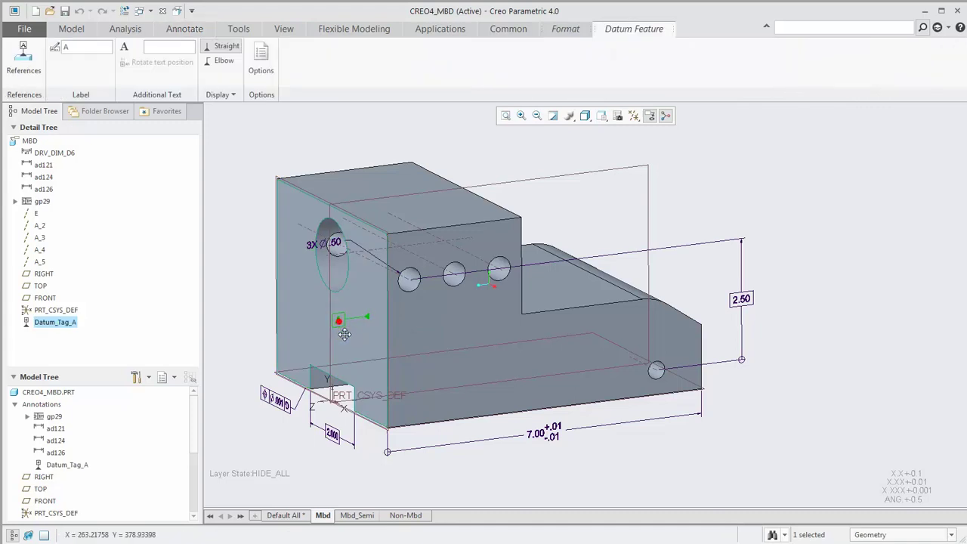
drag(344, 334, 354, 385)
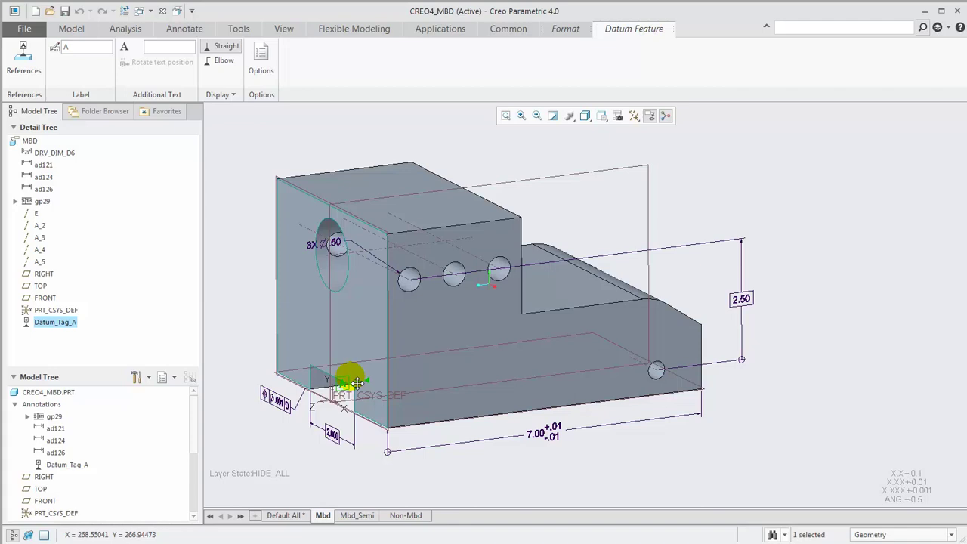
drag(356, 383, 375, 462)
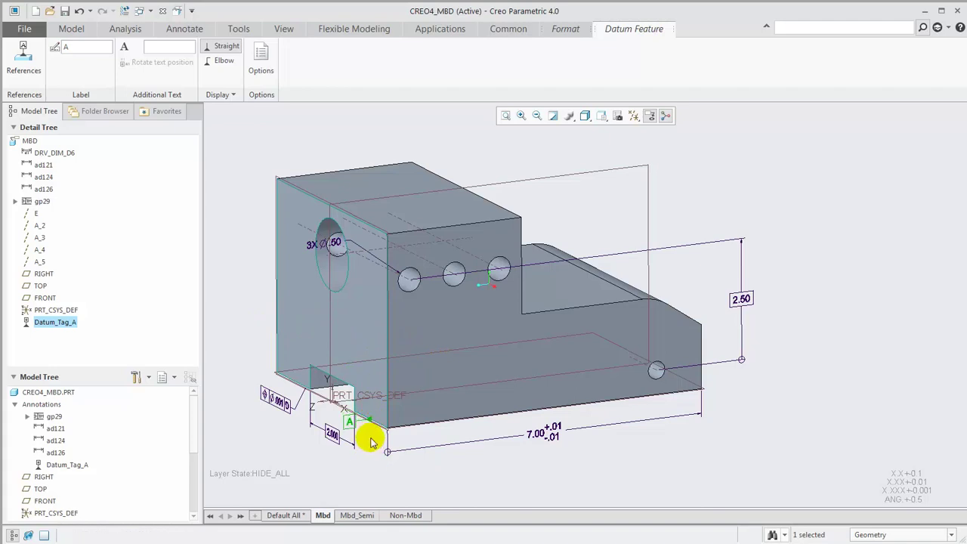
- Change datum feature symbol A's reference to the 7.00 dimension's witness line at the large-hole end face and extend the symbol below the dimension
right_click(365, 441)
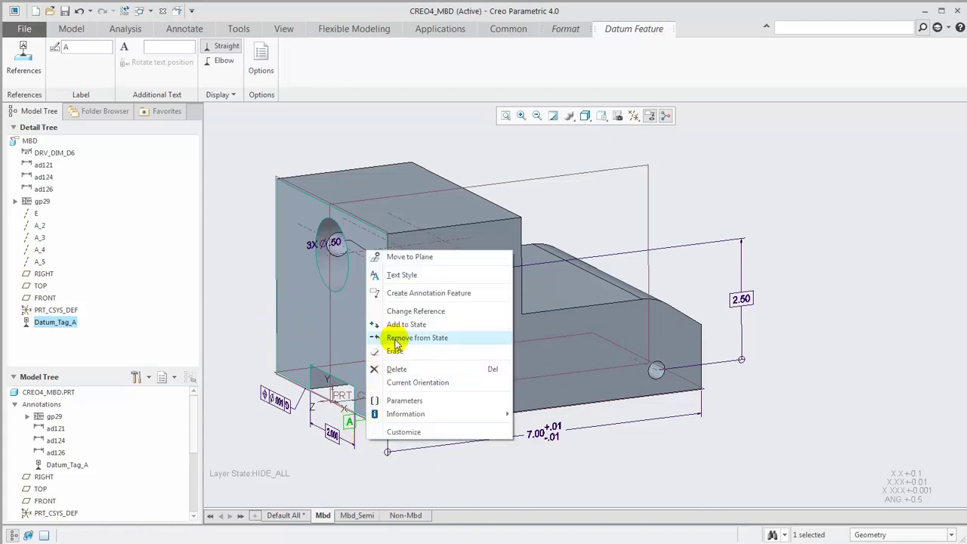
click(405, 311)
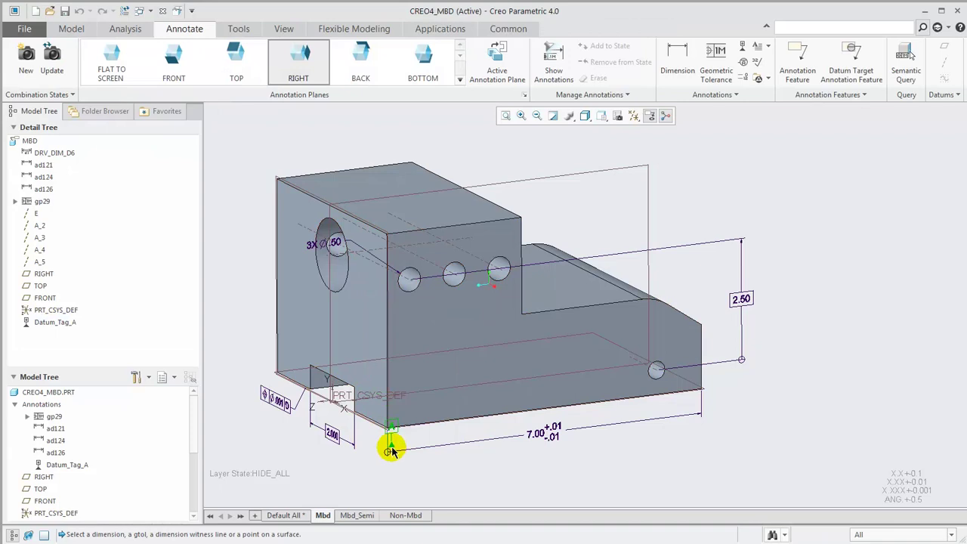
click(390, 451)
double_click(359, 457)
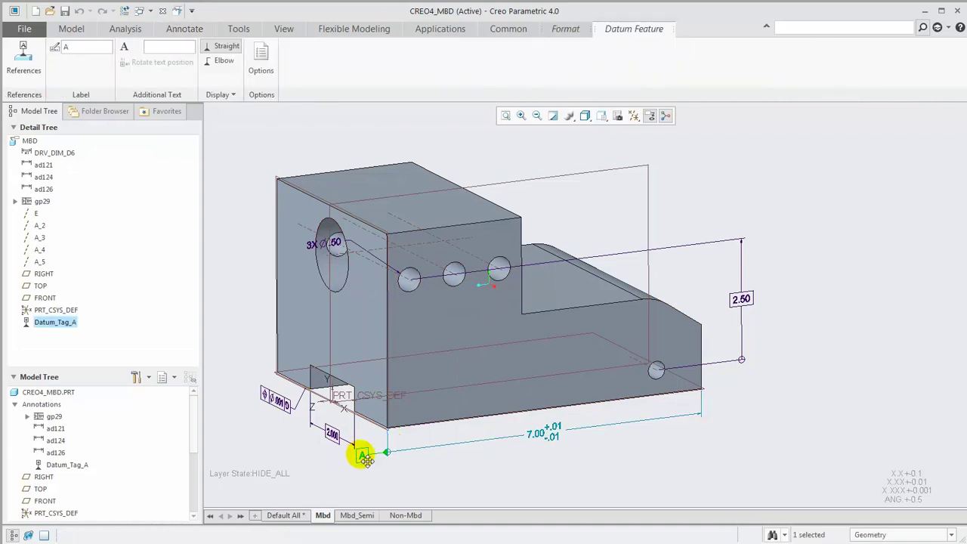
drag(369, 471, 369, 495)
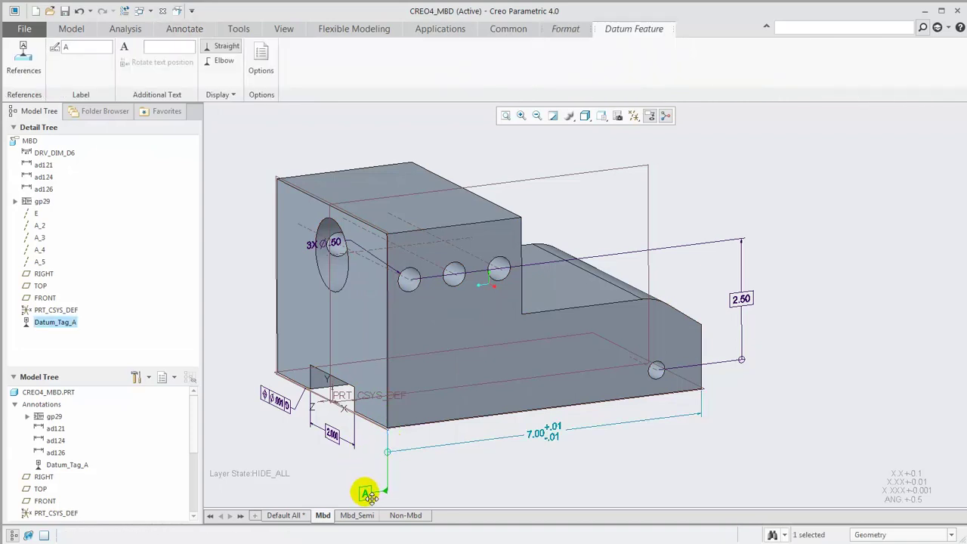
- Add the block's end face with the large hole as a semantic reference of datum feature symbol A
click(23, 60)
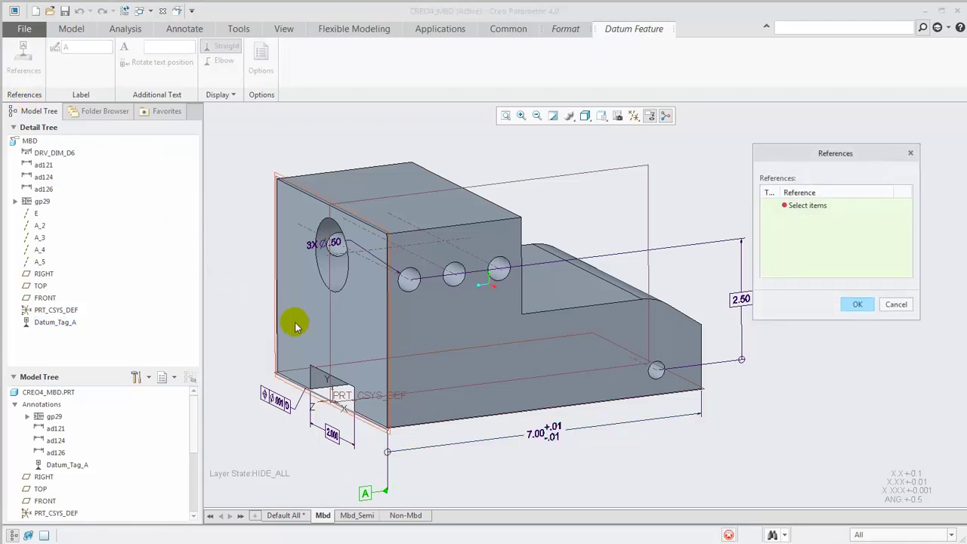
click(344, 328)
middle_click(568, 223)
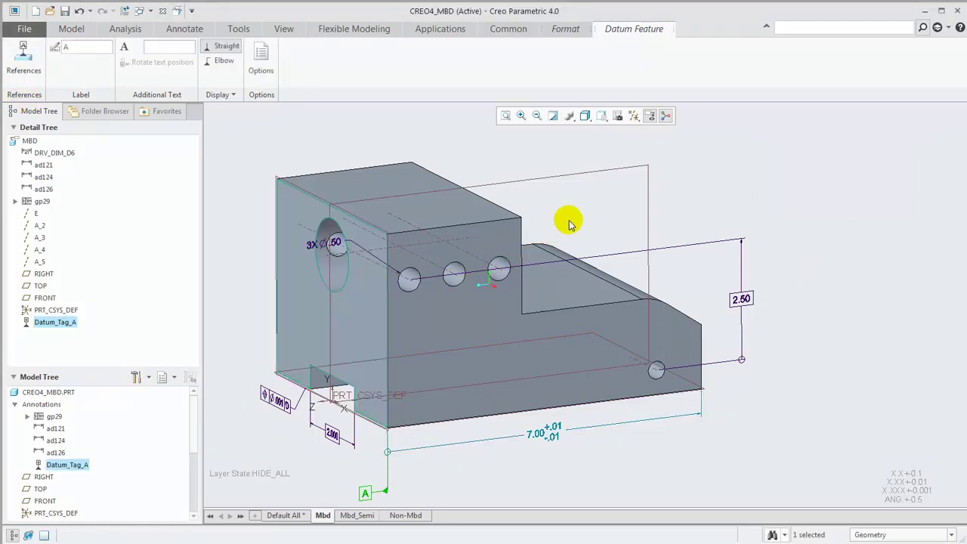
click(678, 184)
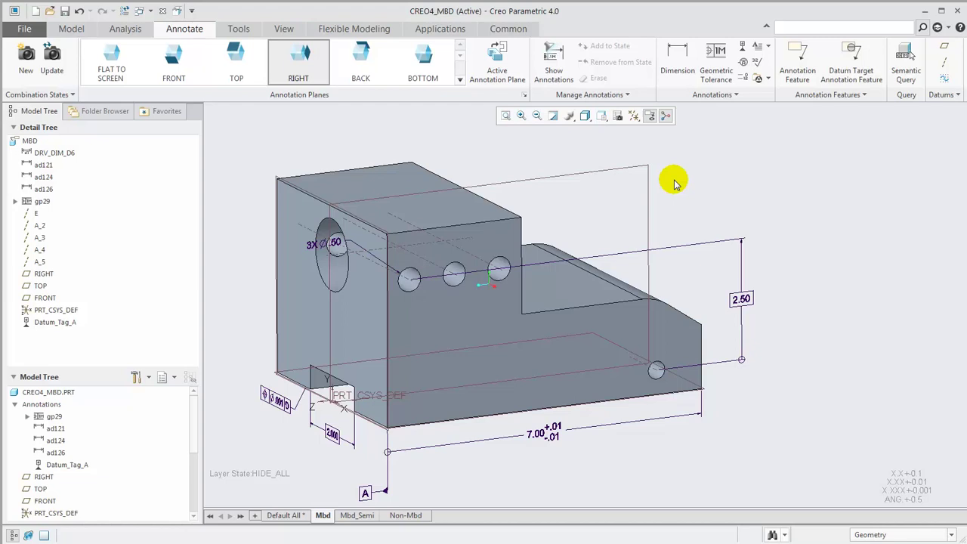
- Run a Semantic Query on datum feature symbol A to examine its related surface and annotation
click(905, 59)
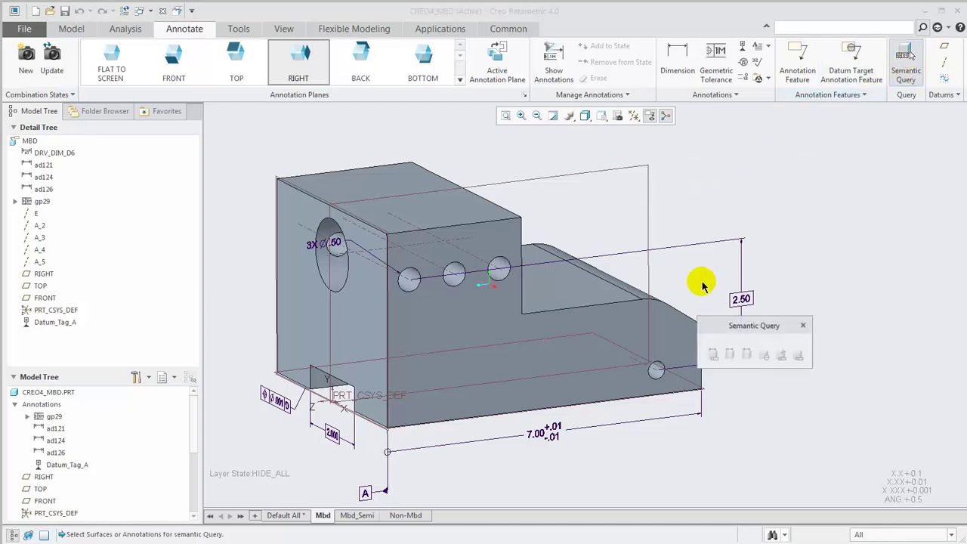
click(366, 493)
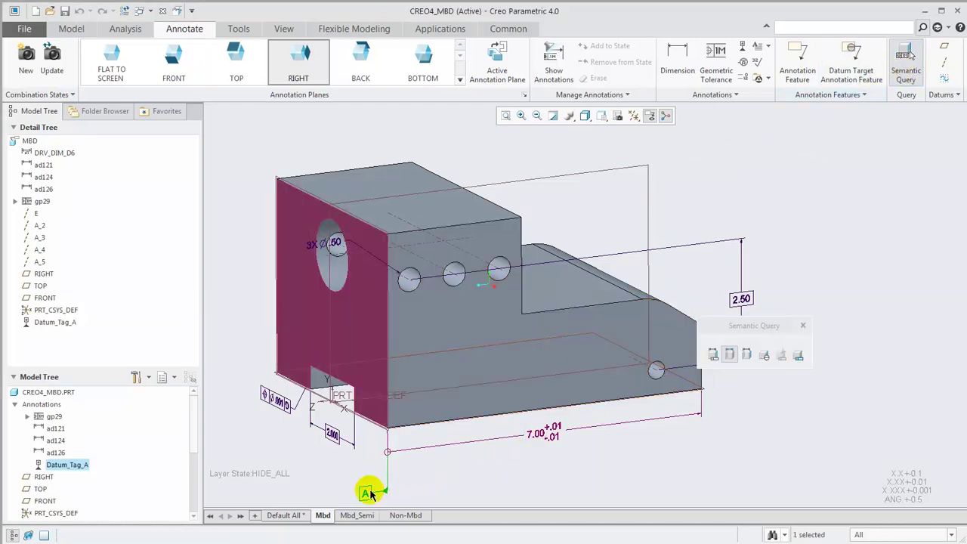
click(802, 325)
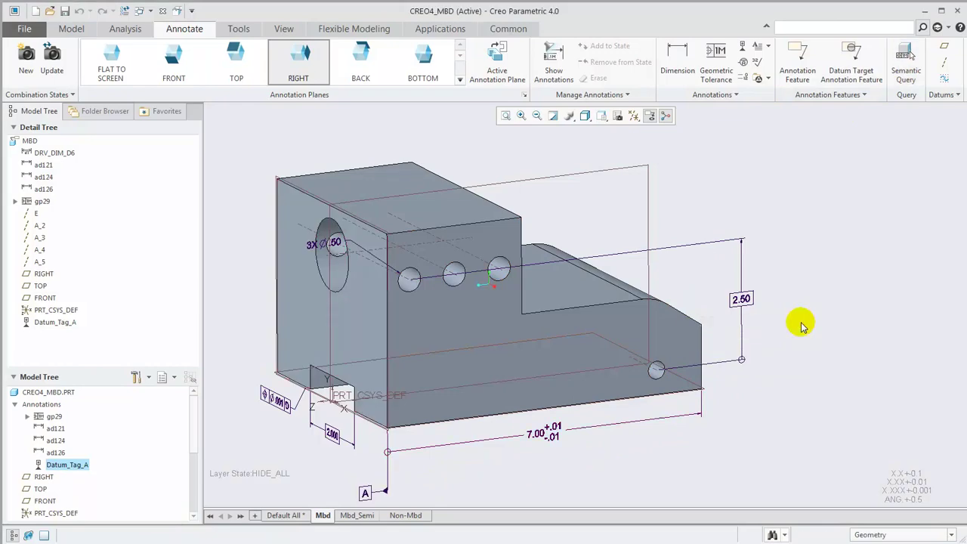
- Activate the FRONT annotation plane and attach datum feature symbol B to the witness line of the slot's 2.000 width dimension
middle_drag(612, 335, 660, 334)
click(178, 63)
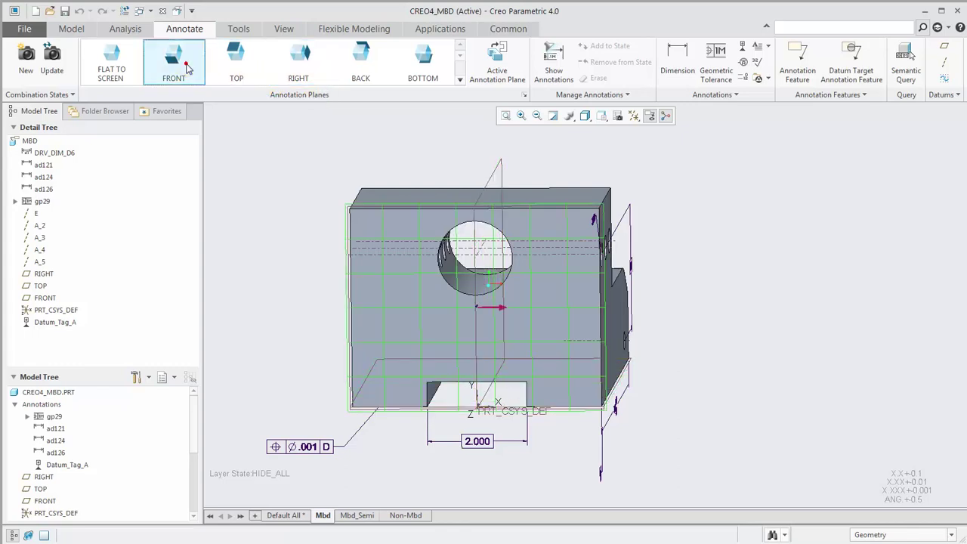
click(734, 59)
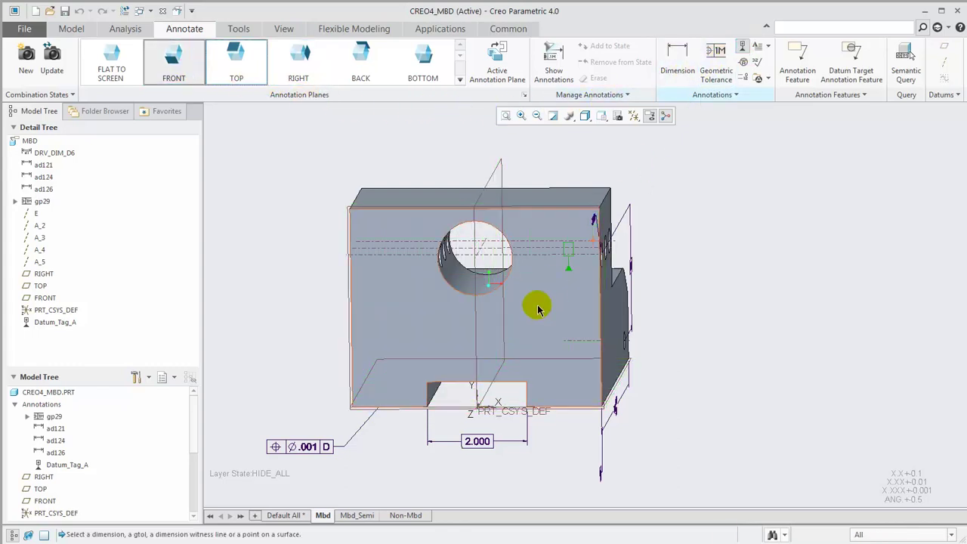
click(425, 443)
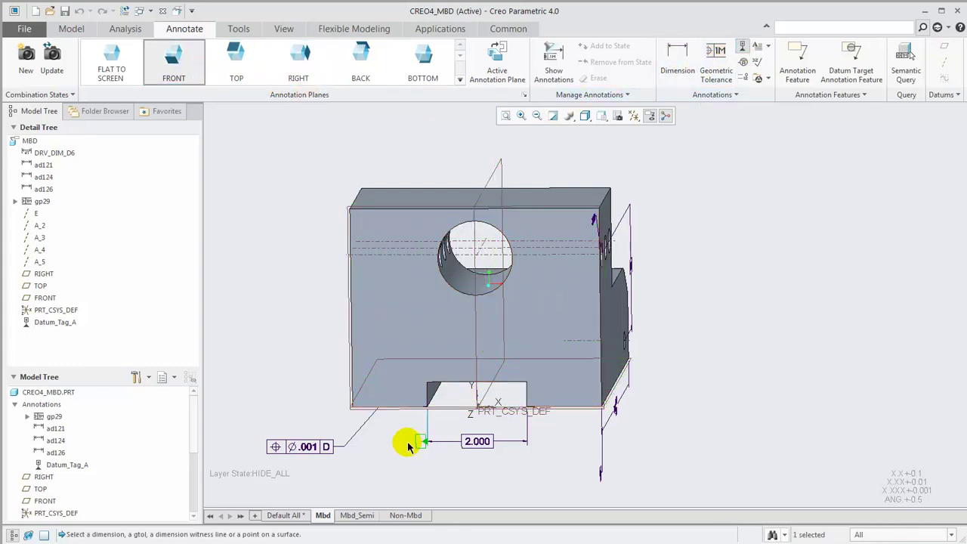
click(396, 446)
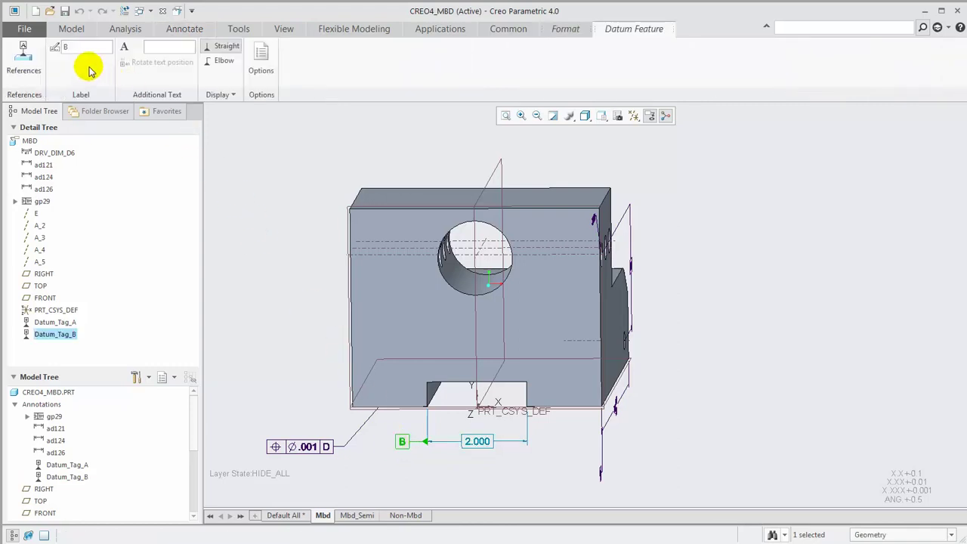
- Add both side walls of the slot and the RIGHT datum plane as semantic references of datum feature symbol B
click(22, 61)
click(432, 386)
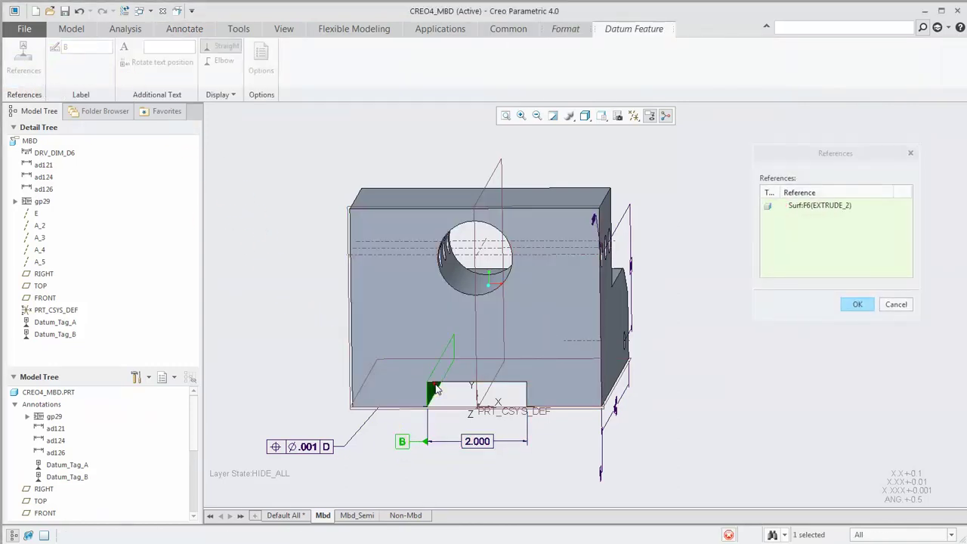
click(534, 384)
click(501, 160)
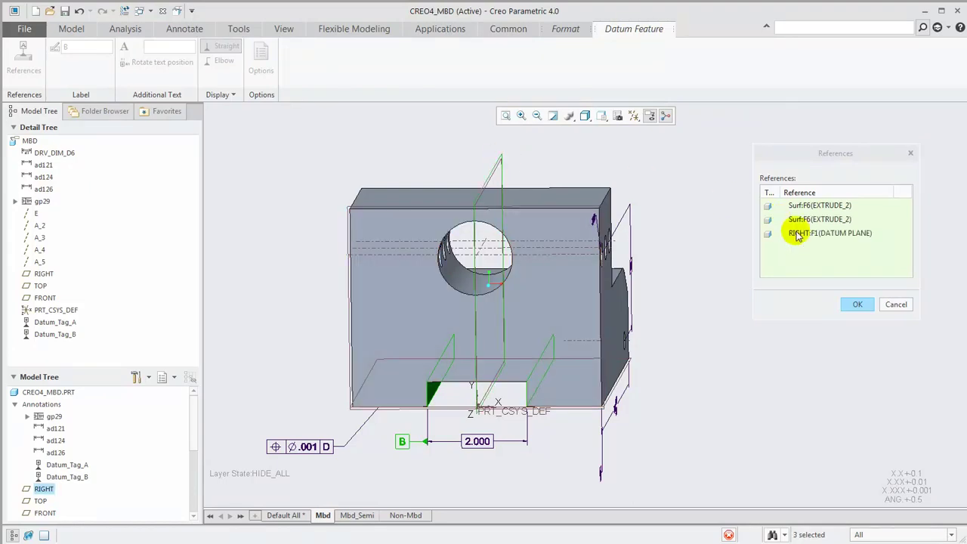
click(852, 304)
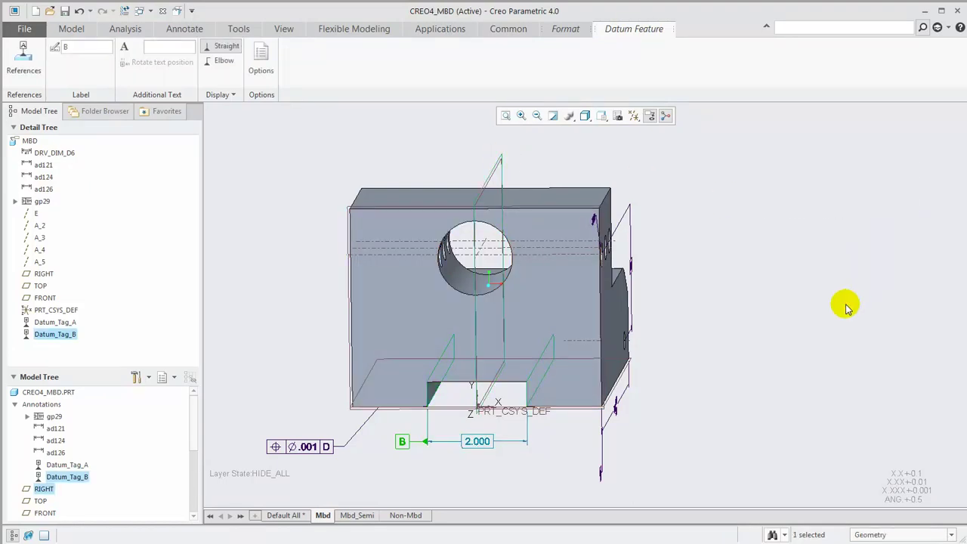
middle_click(846, 306)
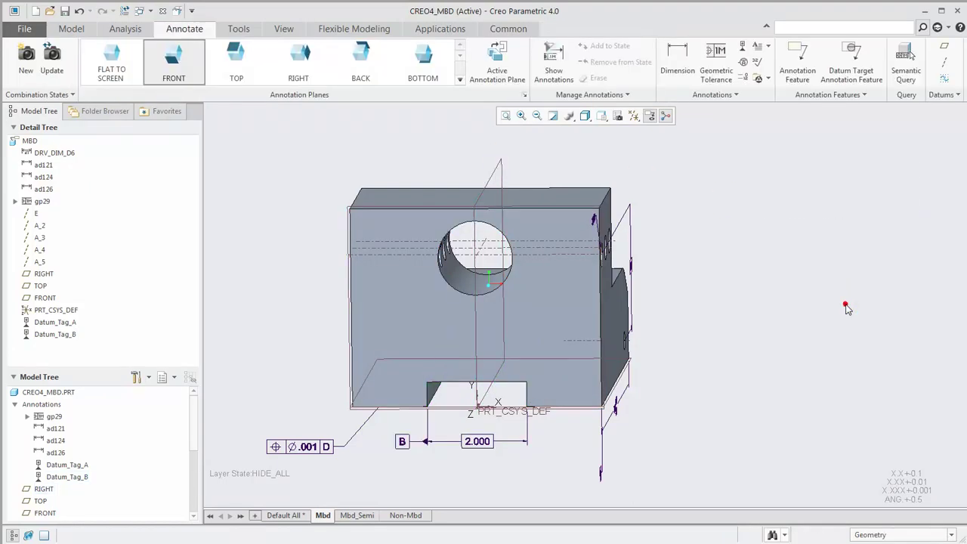
- Add a diameter dimension to the large hole in the end face and place it above the block
click(678, 62)
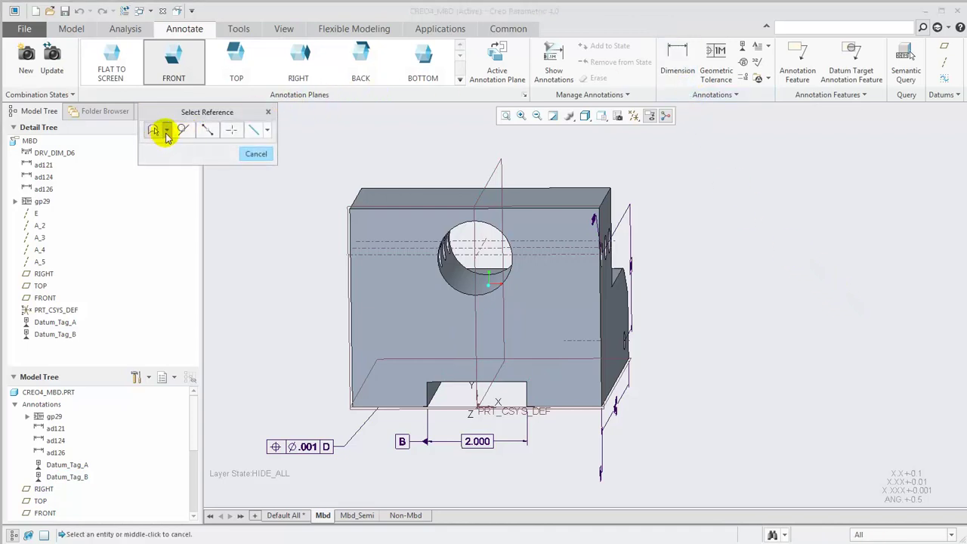
click(167, 133)
click(155, 148)
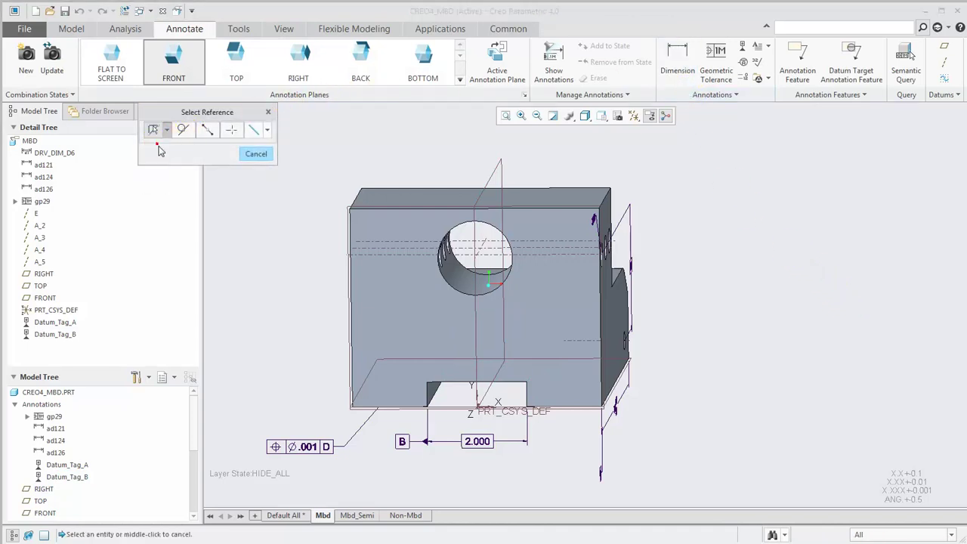
click(485, 227)
right_click(536, 145)
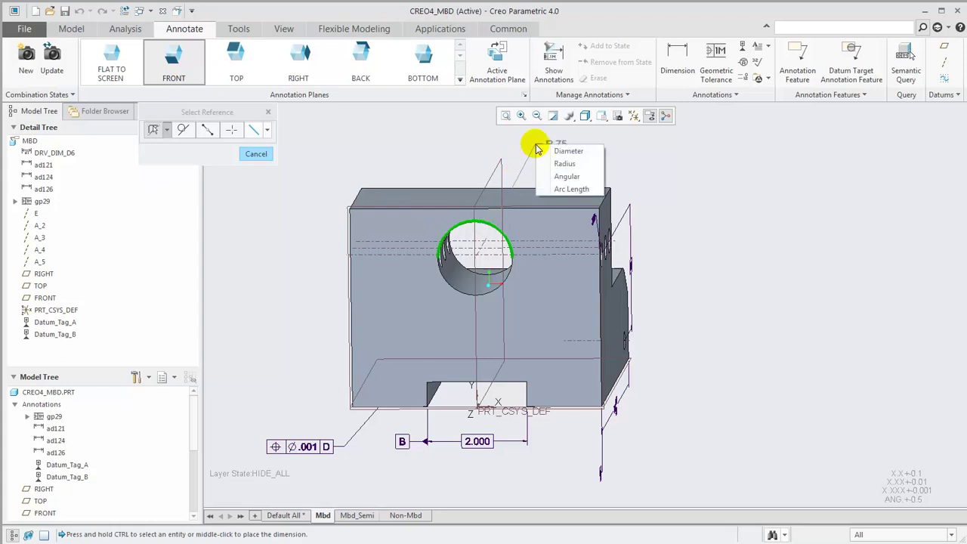
click(558, 153)
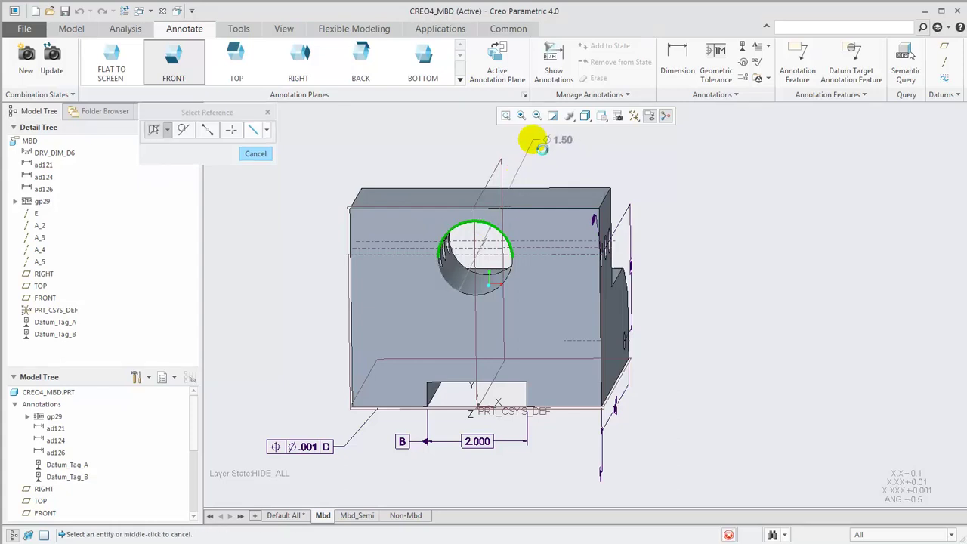
middle_click(532, 143)
- Adjust the large hole dimension's arrow display so its leader points to the hole edge from outside
click(469, 78)
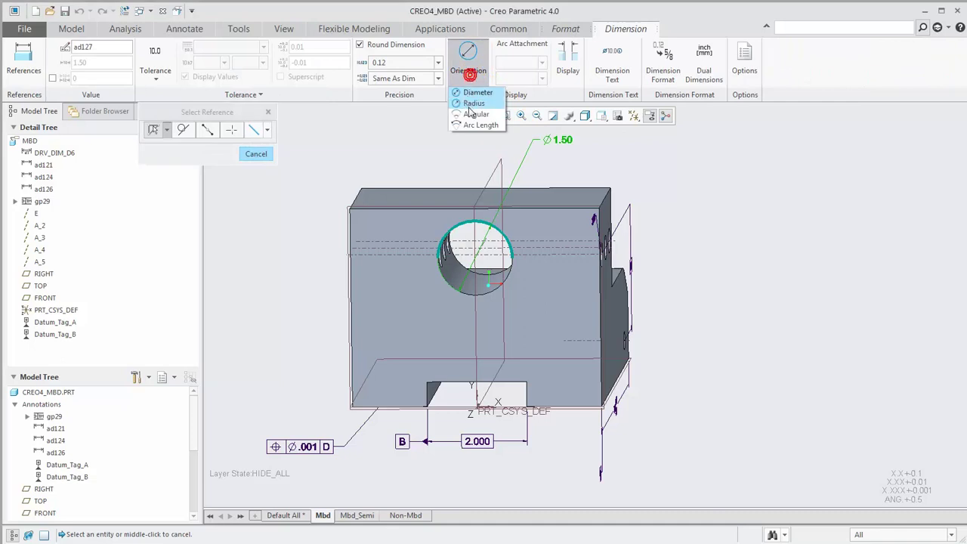
click(574, 68)
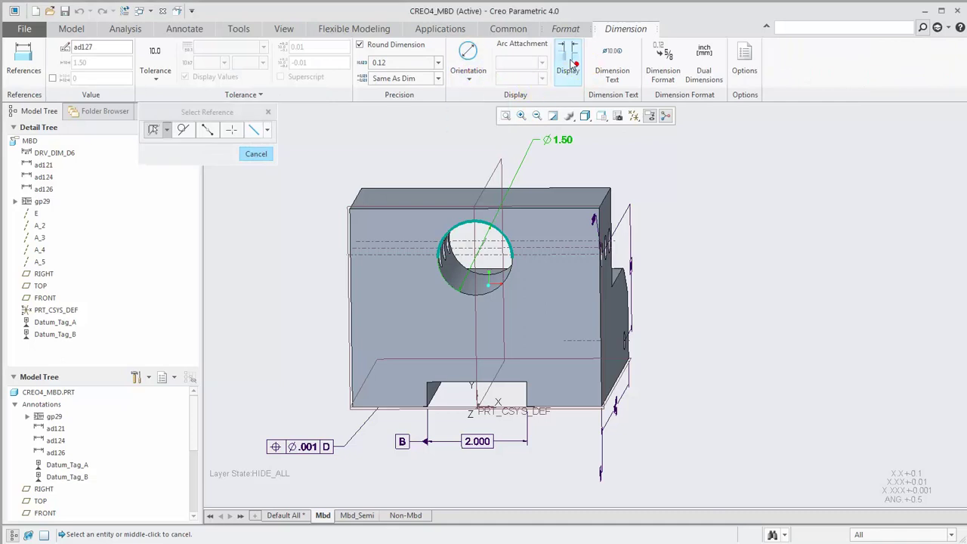
middle_click(704, 307)
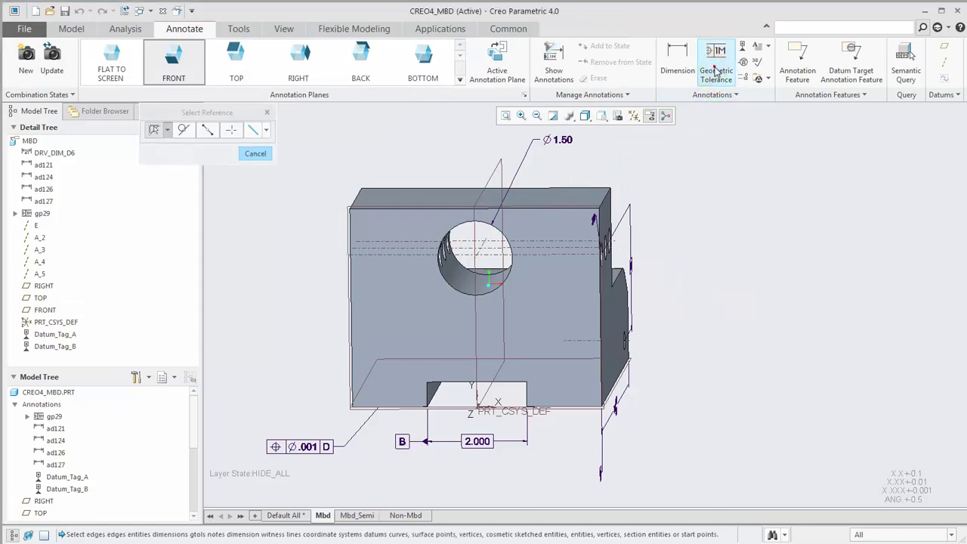
- Attach a Ø0.001 position tolerance to the large hole's diameter dimension with datum references A, B and C
click(560, 140)
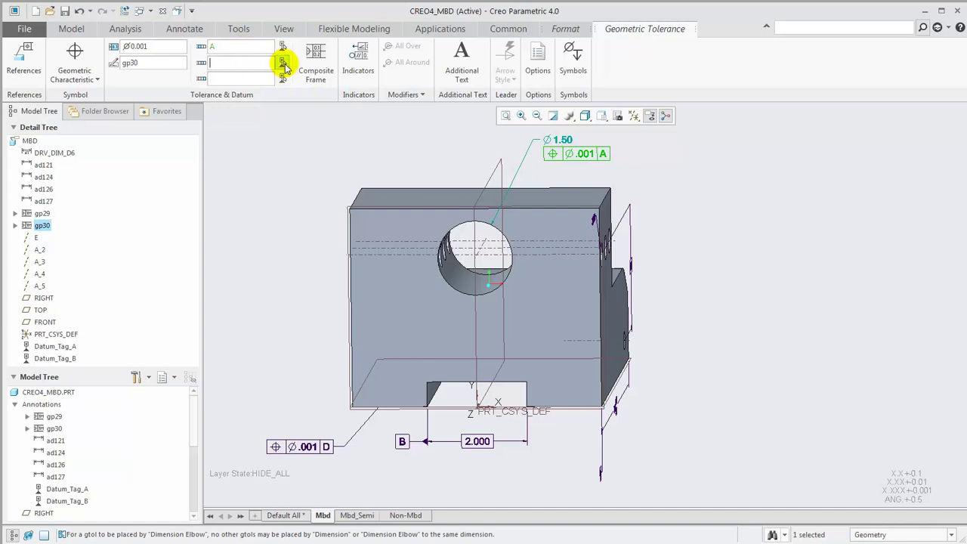
click(402, 442)
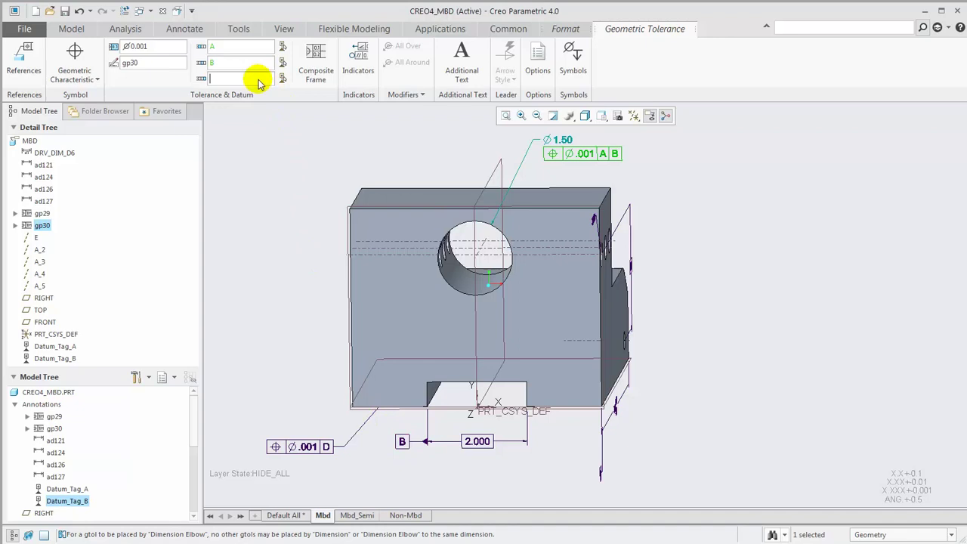
click(217, 78)
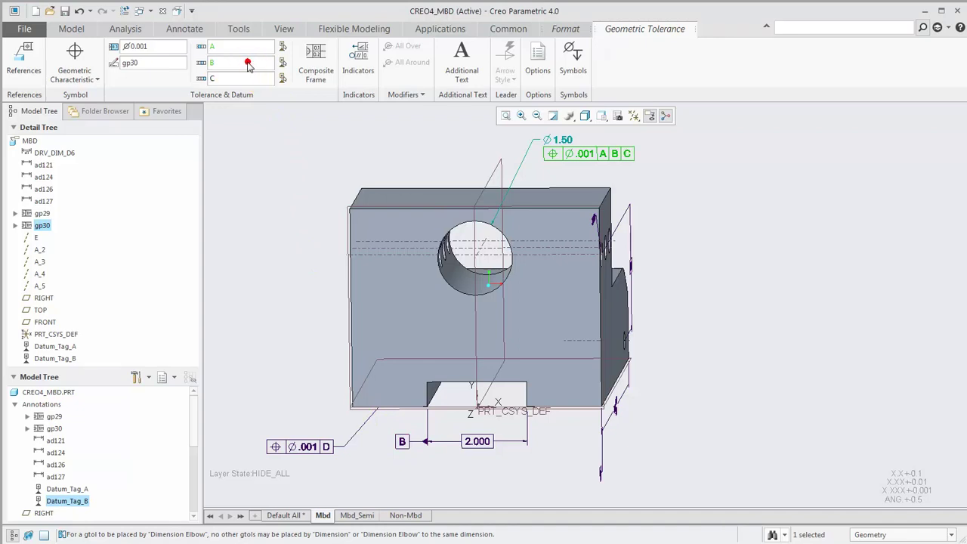
click(260, 132)
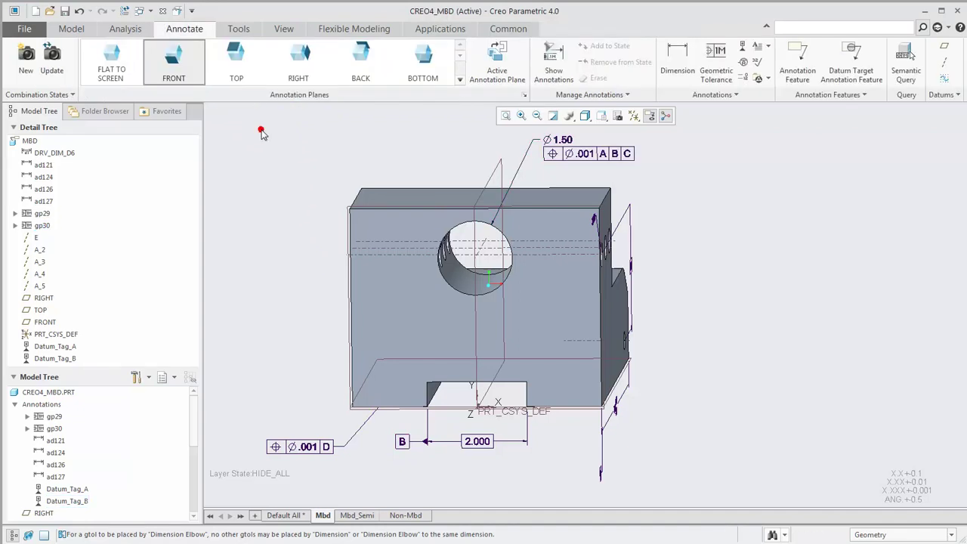
- Attach datum feature symbol C to the position tolerance frame referencing D and add the block's bottom face as its semantic reference
click(741, 48)
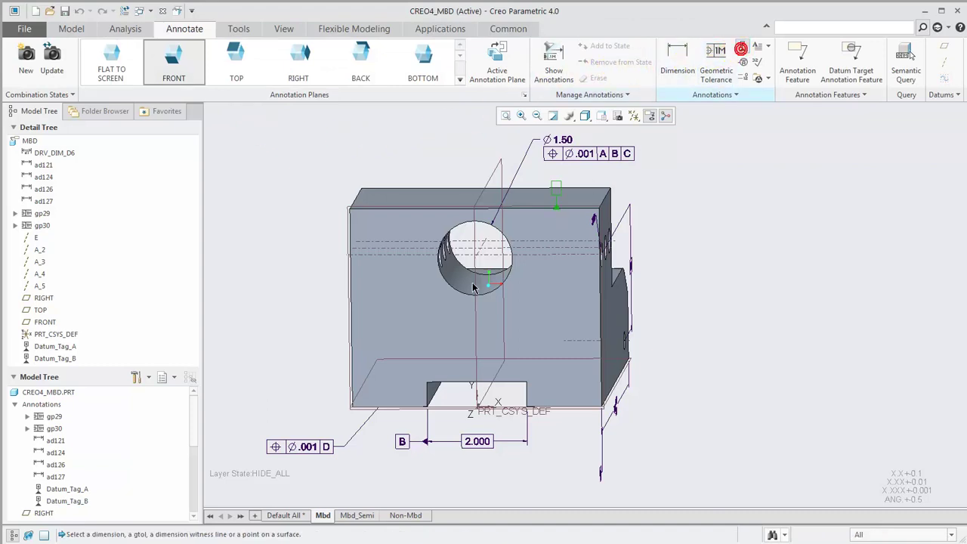
click(309, 448)
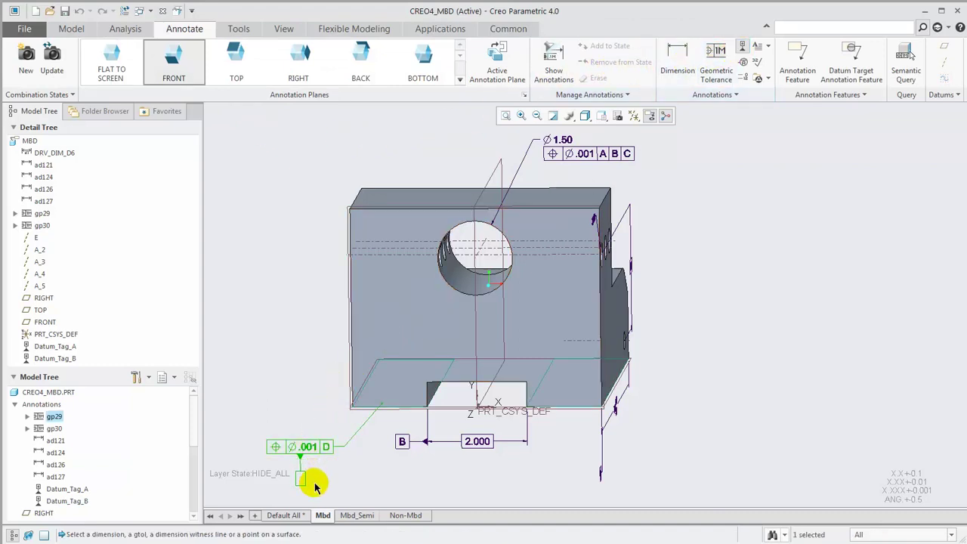
click(315, 487)
click(22, 59)
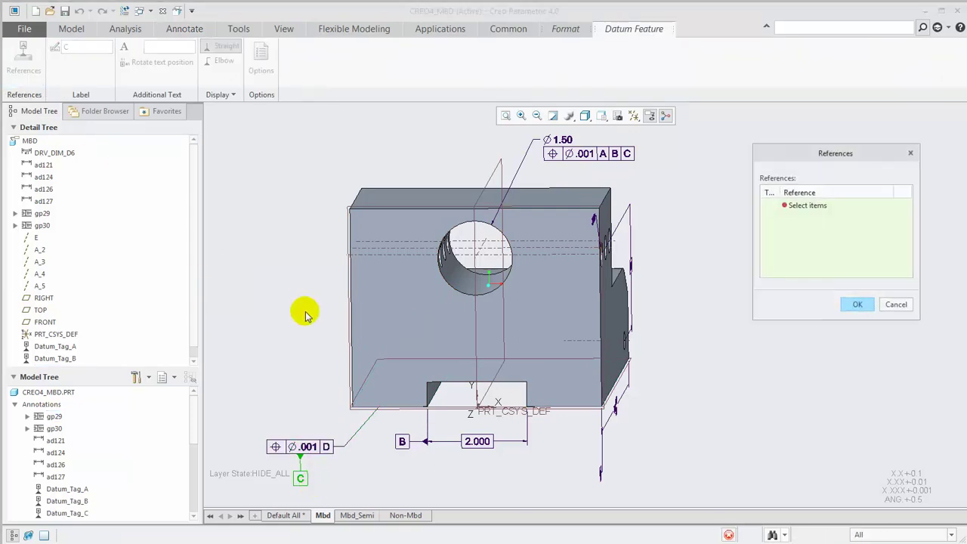
click(387, 373)
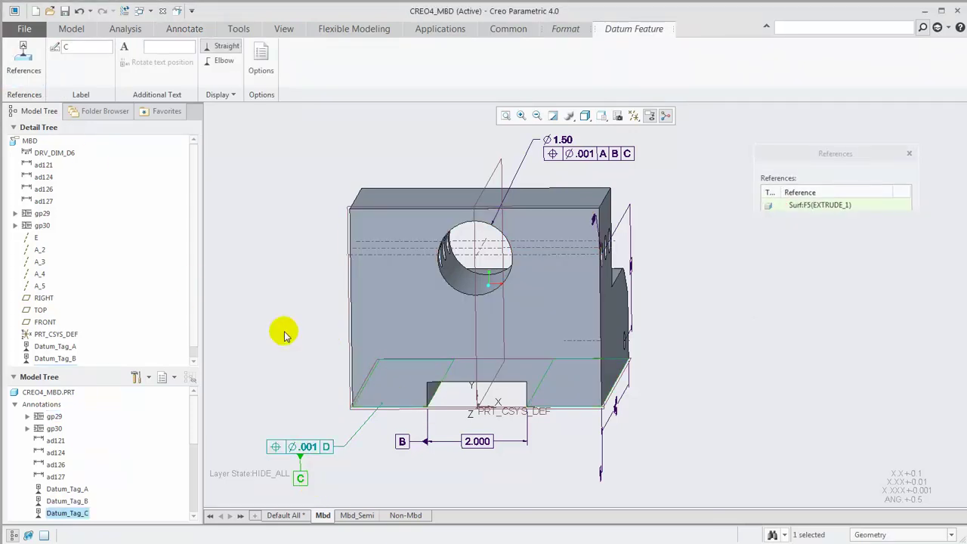
middle_click(284, 336)
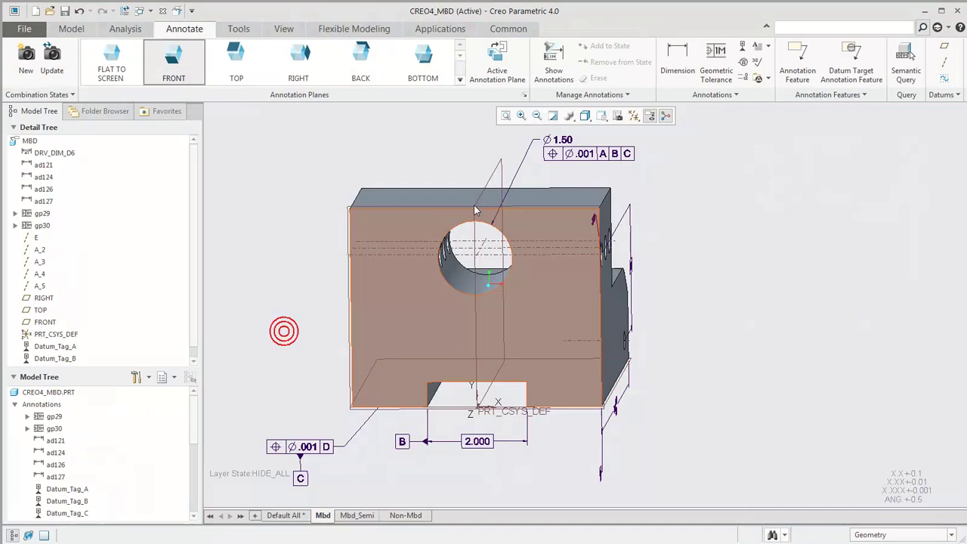
- Relabel the datum feature symbol under the bottom face's tolerance frame as D
double_click(578, 155)
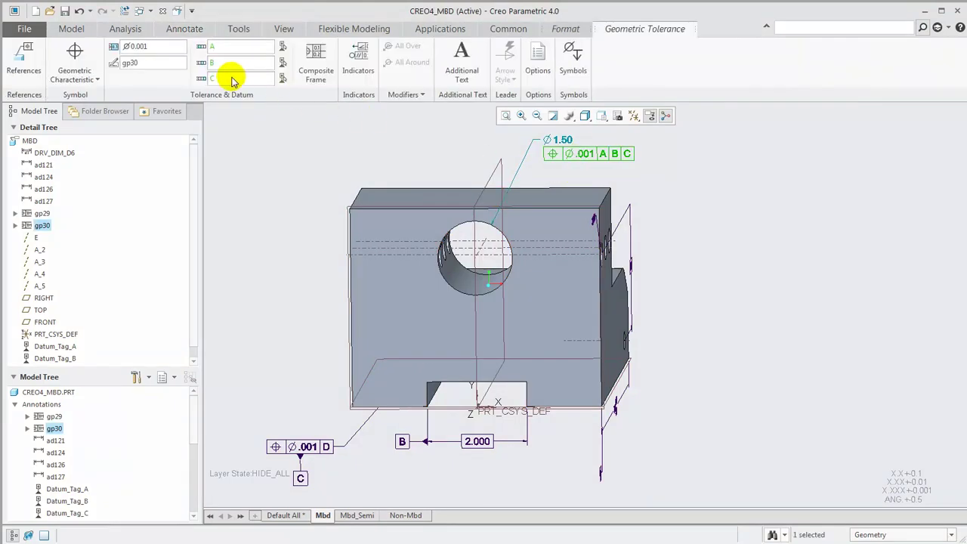
double_click(302, 479)
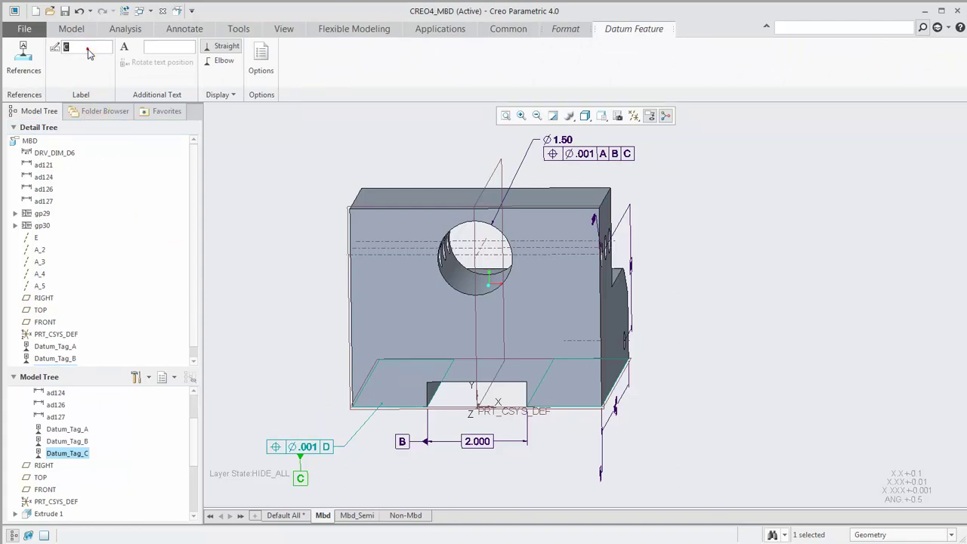
click(264, 244)
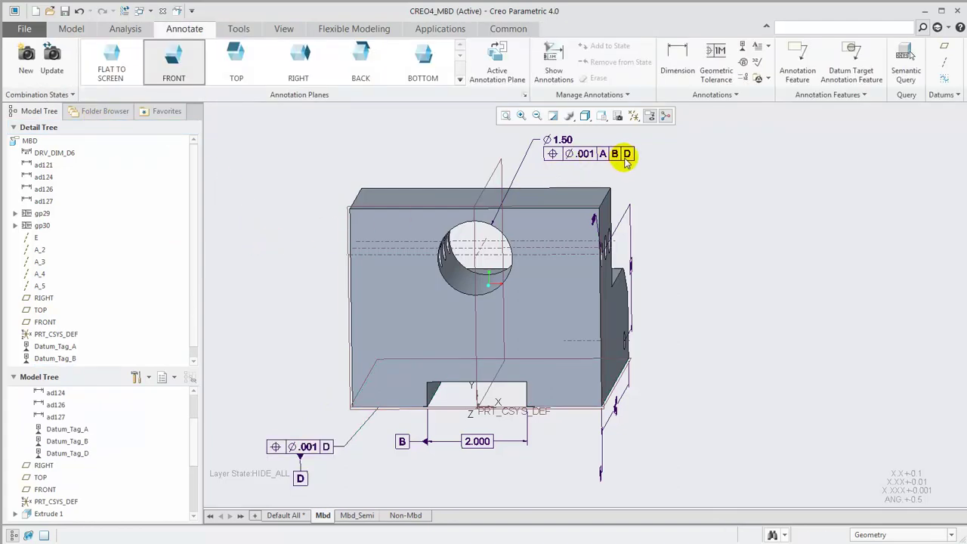
- Set the label of the datum feature symbol on the bottom face's tolerance back to C
click(300, 479)
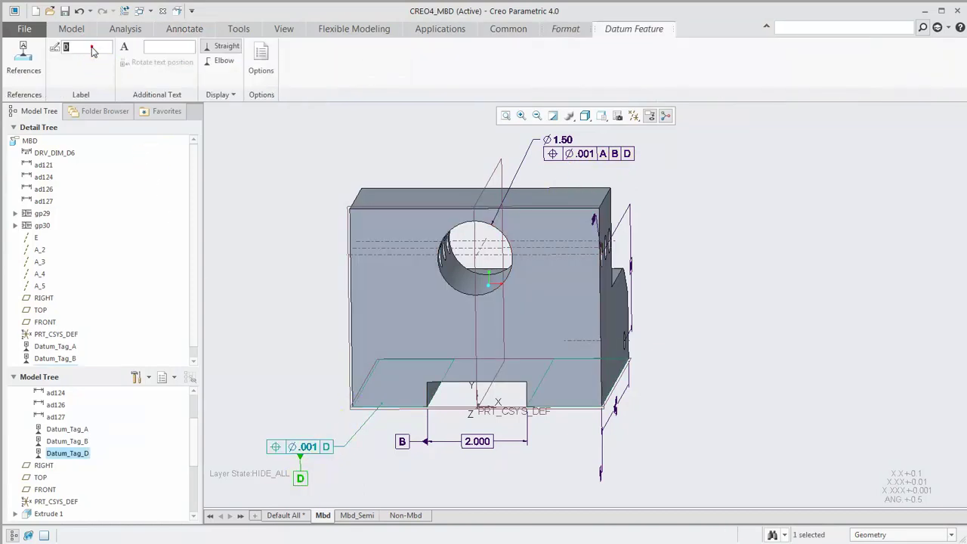
text(C)
click(277, 269)
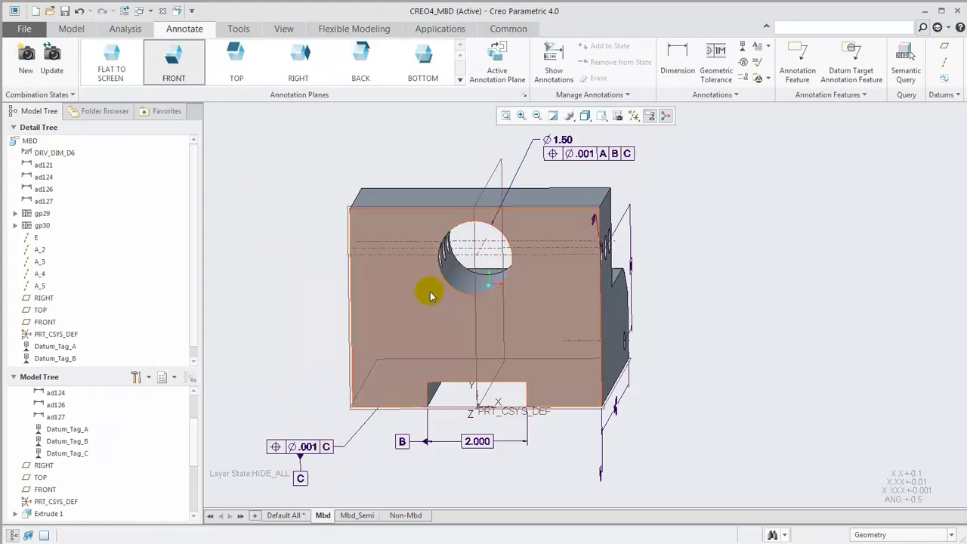
- Change the bottom face's geometric tolerance characteristic to Flatness
click(315, 451)
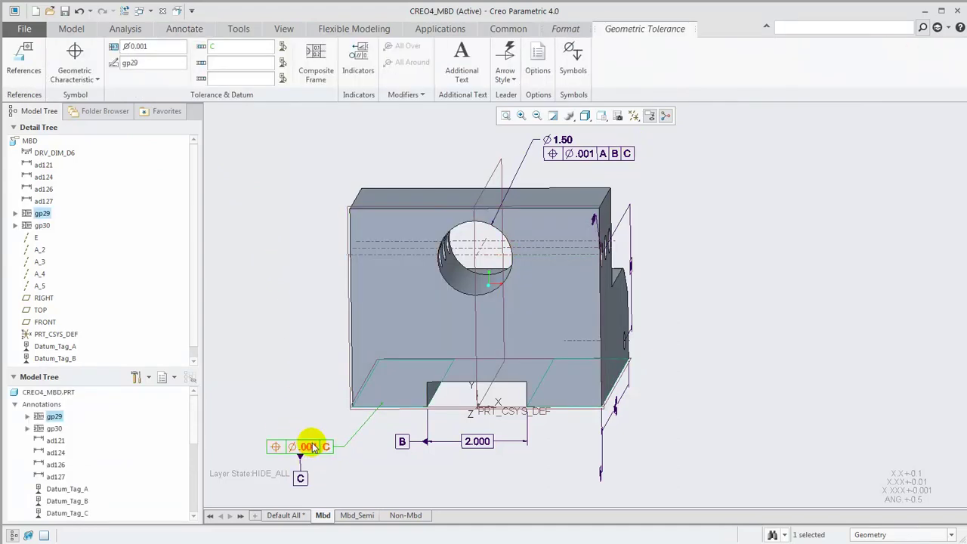
click(78, 82)
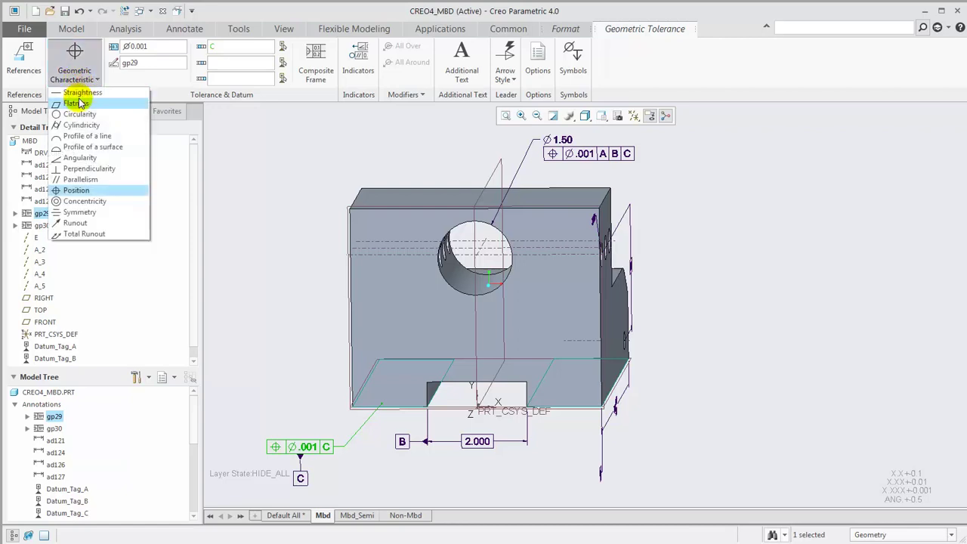
click(76, 103)
click(263, 198)
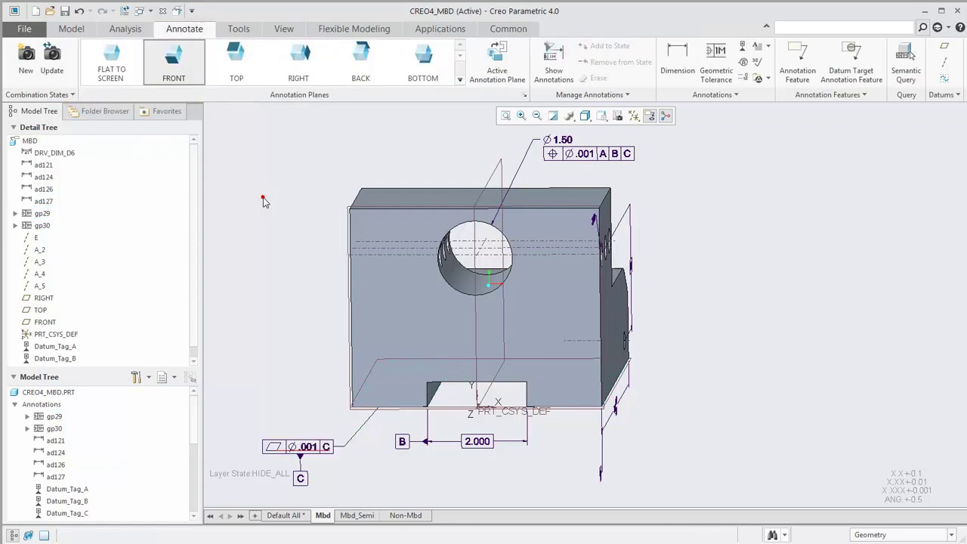
- Remove the datum reference C and the diameter symbol from the flatness tolerance, leaving a value of 0.001
click(323, 449)
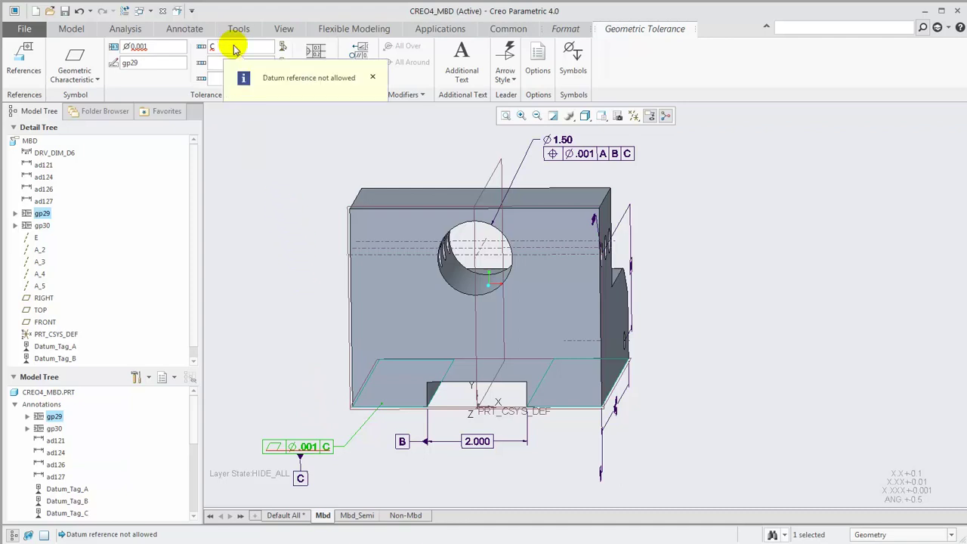
click(153, 50)
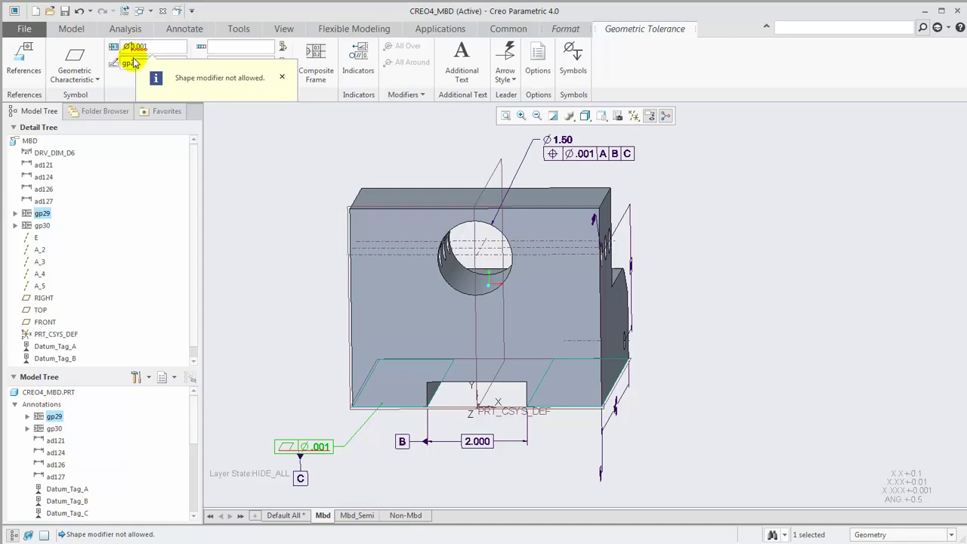
click(224, 46)
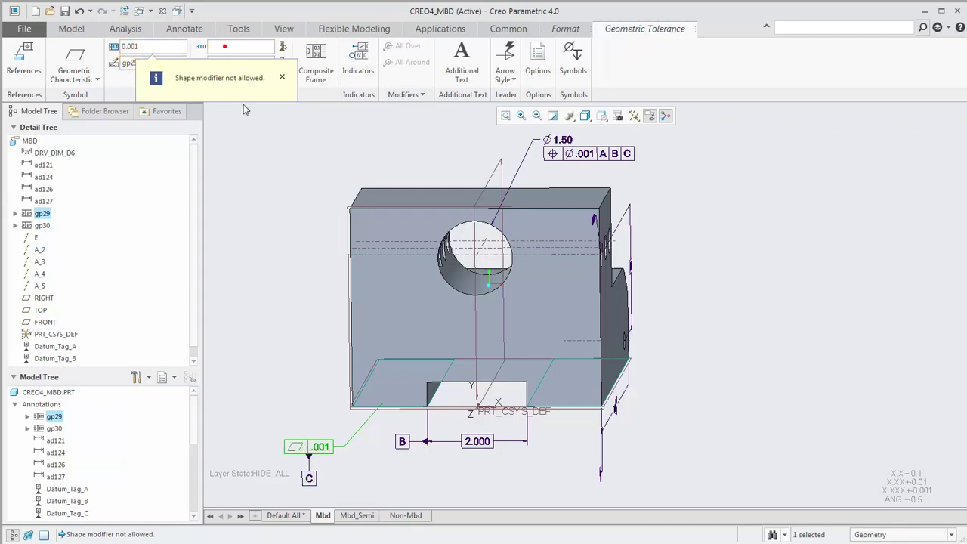
click(285, 295)
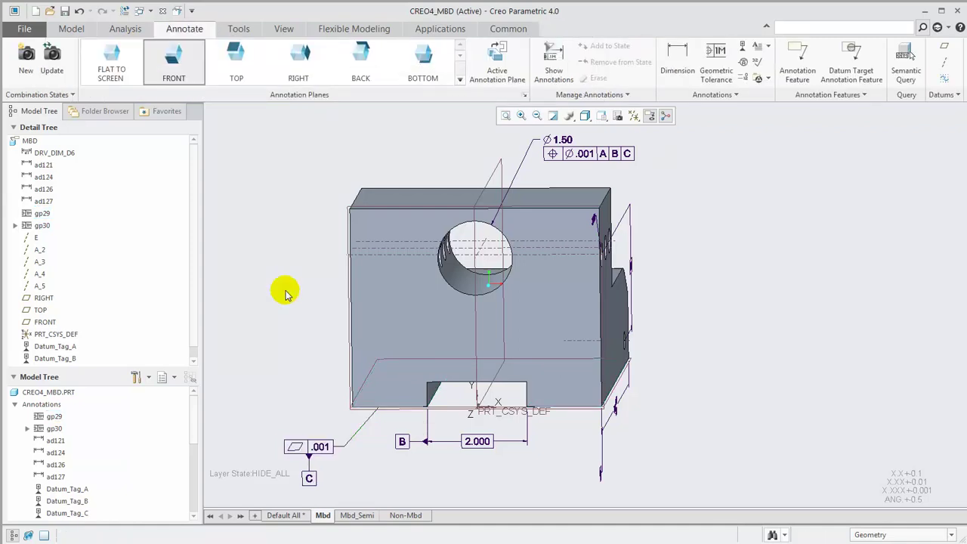
- Attach datum feature symbol D to the large hole's position tolerance and add the hole's cylindrical surfaces as its references
click(742, 46)
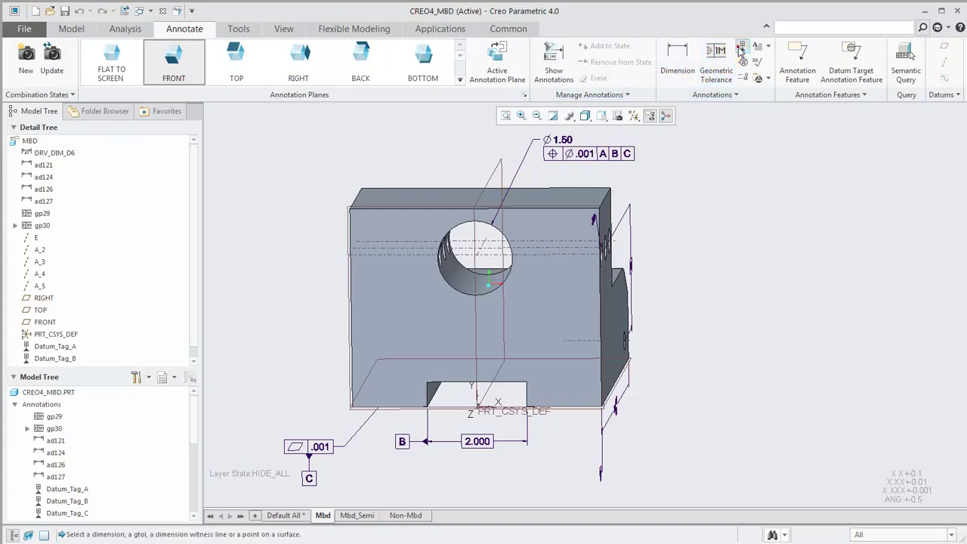
click(602, 194)
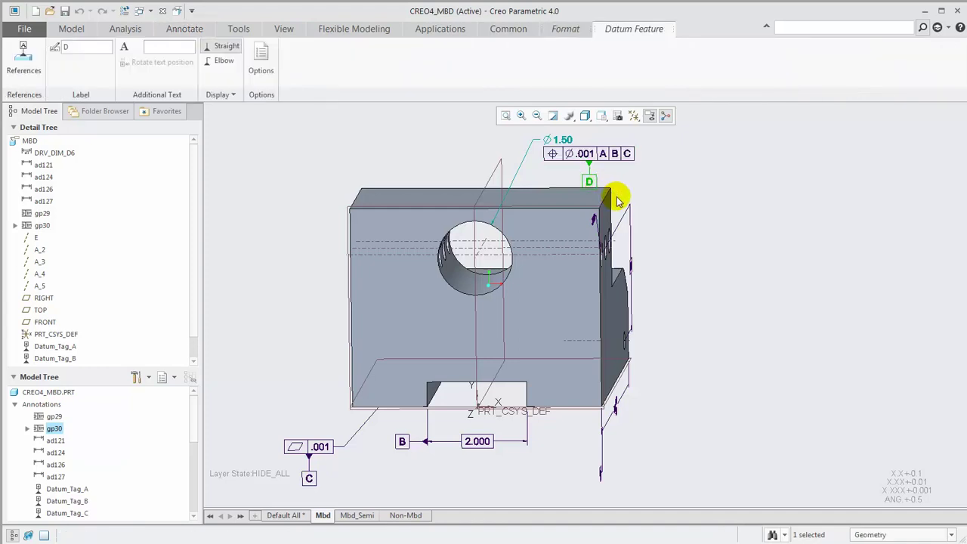
click(27, 61)
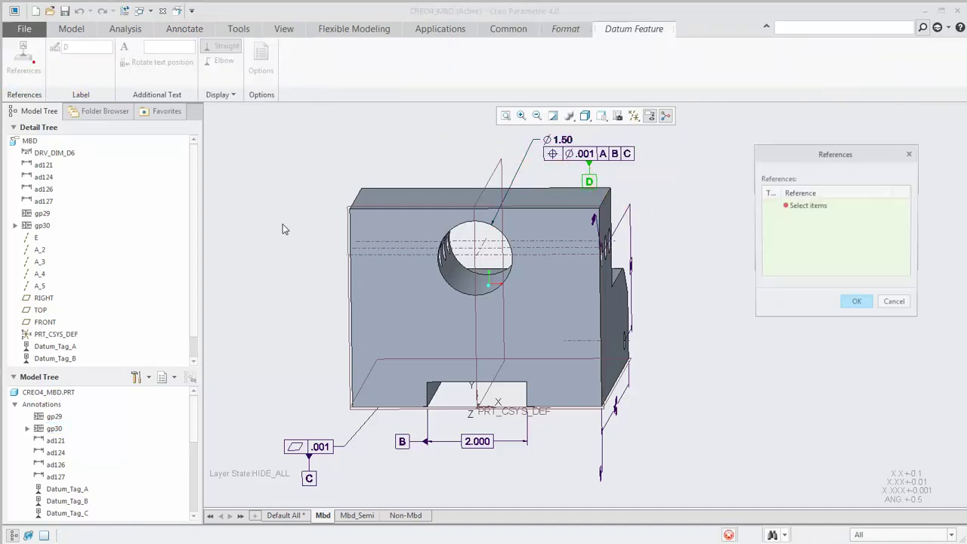
click(476, 259)
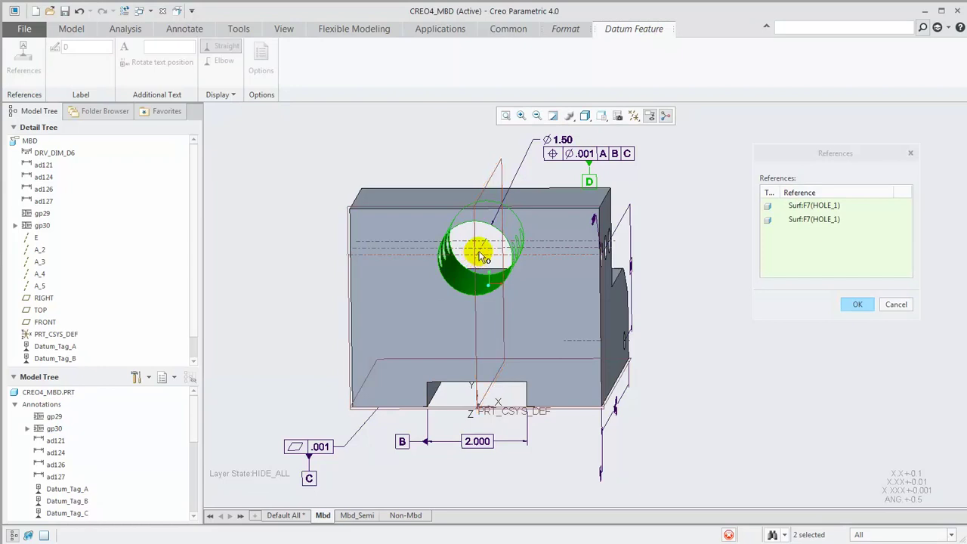
middle_click(662, 304)
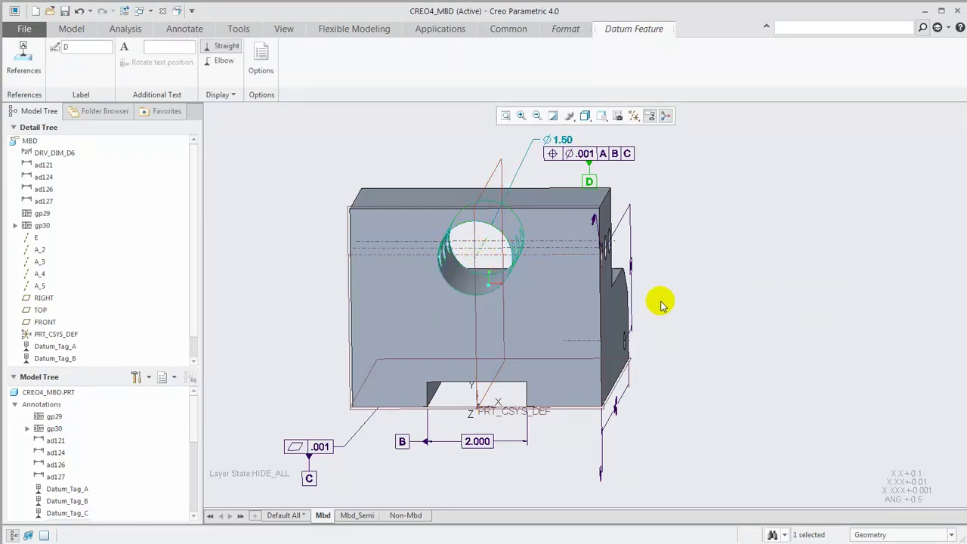
- Try displaying datum symbol D with the On Dimension option for the large hole's diameter dimension
right_click(703, 243)
mouse_move(756, 277)
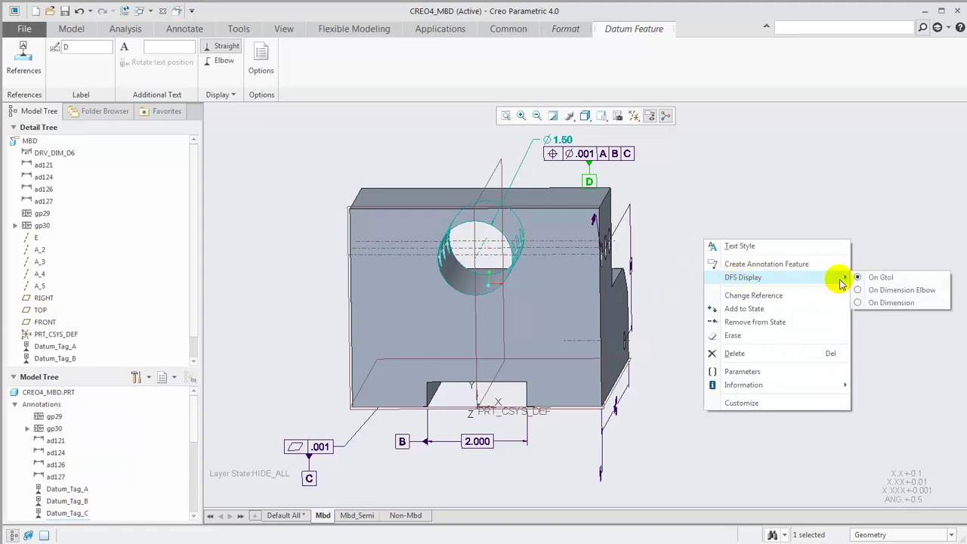
click(885, 304)
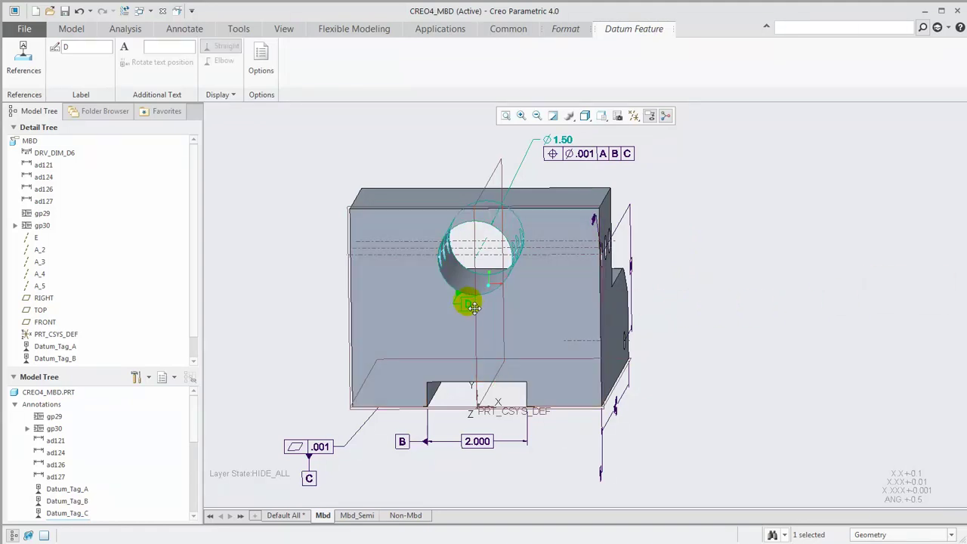
- Try displaying datum symbol D on the dimension elbow and move it below the large hole's tolerance frame
right_click(717, 219)
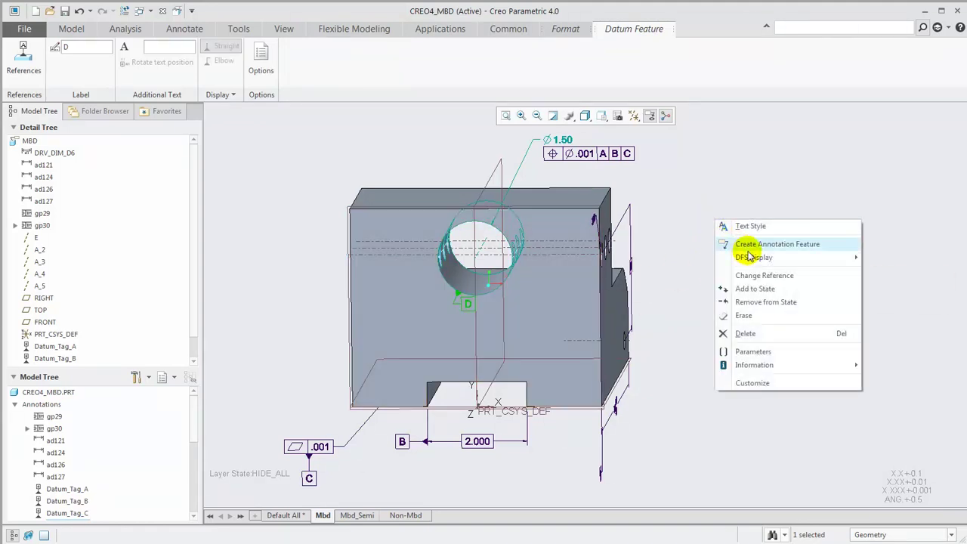
mouse_move(786, 259)
click(891, 270)
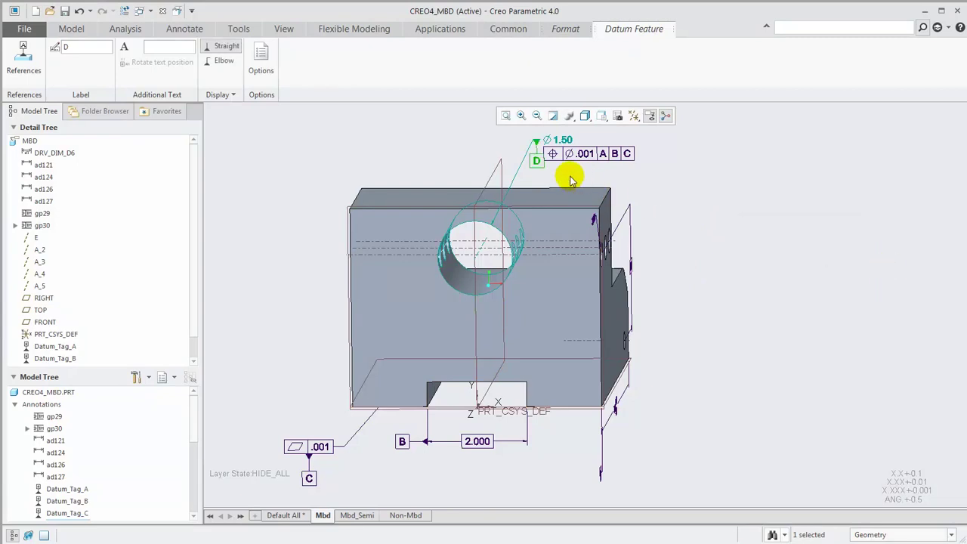
drag(543, 124, 547, 185)
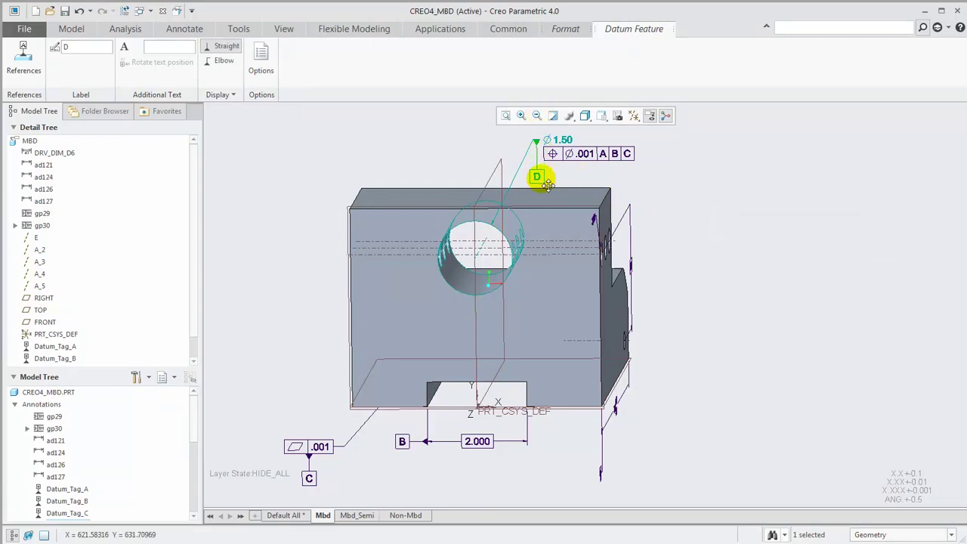
- Try the Elbow display for datum symbol D, shift the symbol sideways, and return it to Straight
click(221, 67)
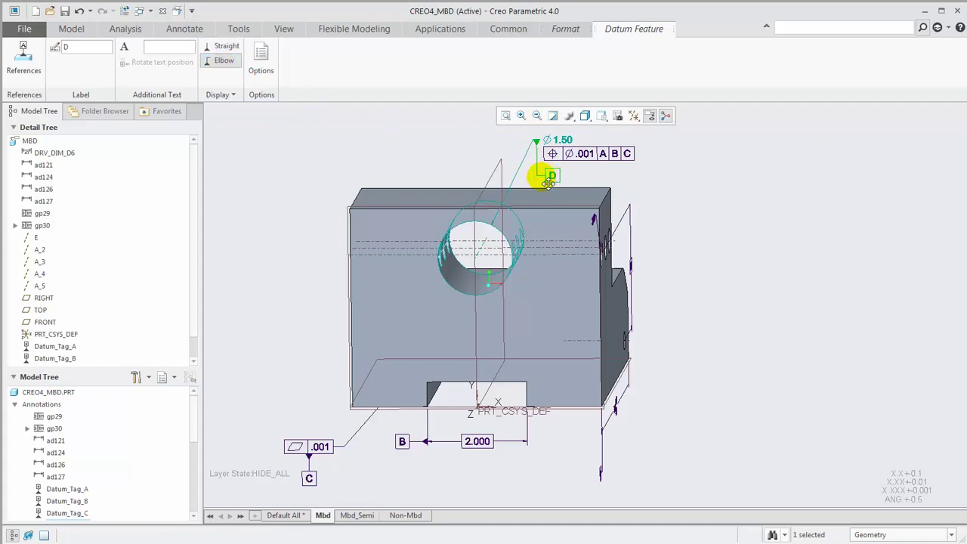
drag(597, 181, 549, 181)
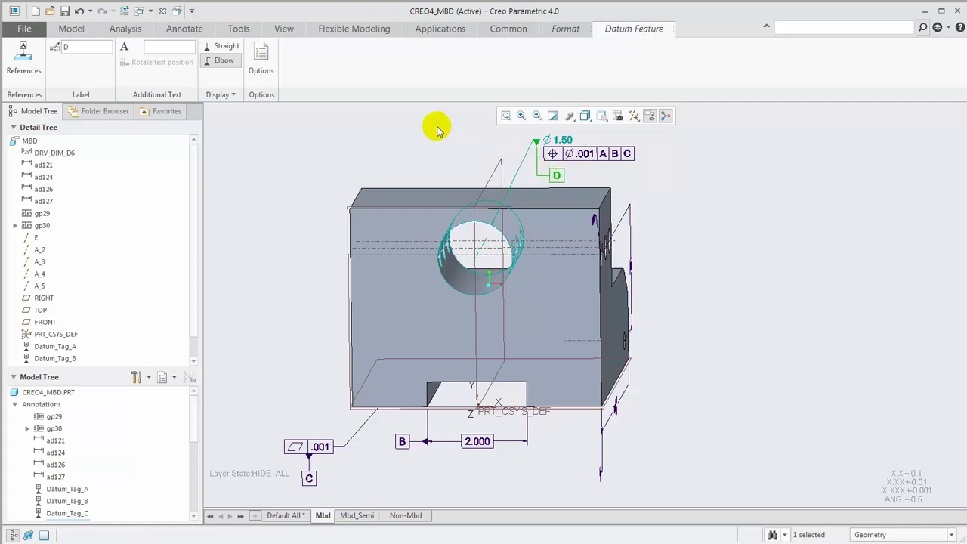
click(228, 47)
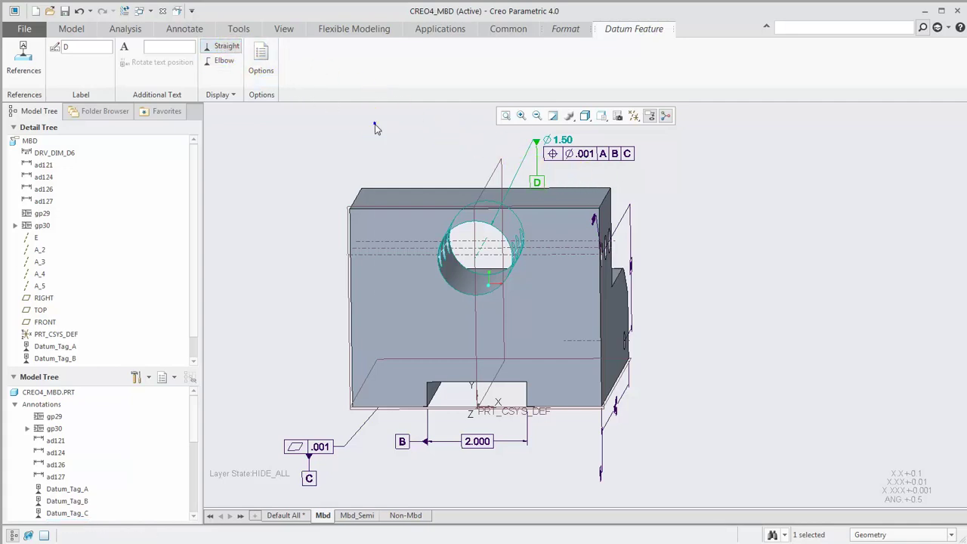
- Set datum symbol D's display back to On Gtol and shift the large hole's diameter dimension slightly up and to the left
right_click(375, 128)
mouse_move(517, 162)
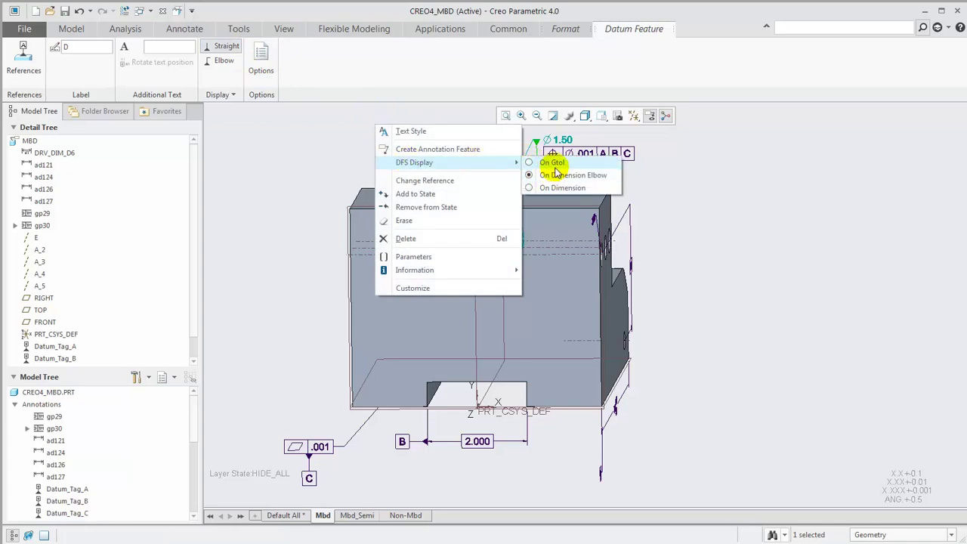
click(553, 163)
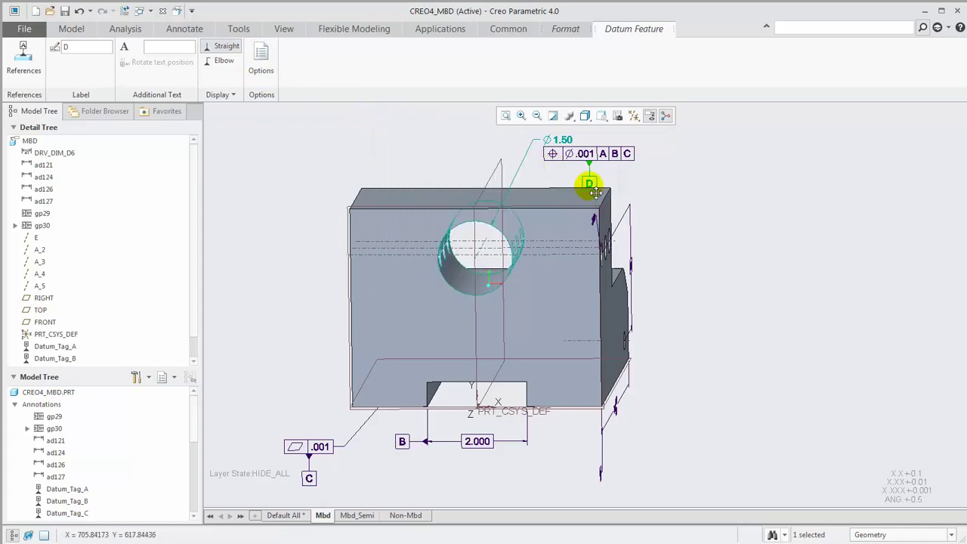
drag(557, 146, 546, 135)
scroll(522, 306, up, 1)
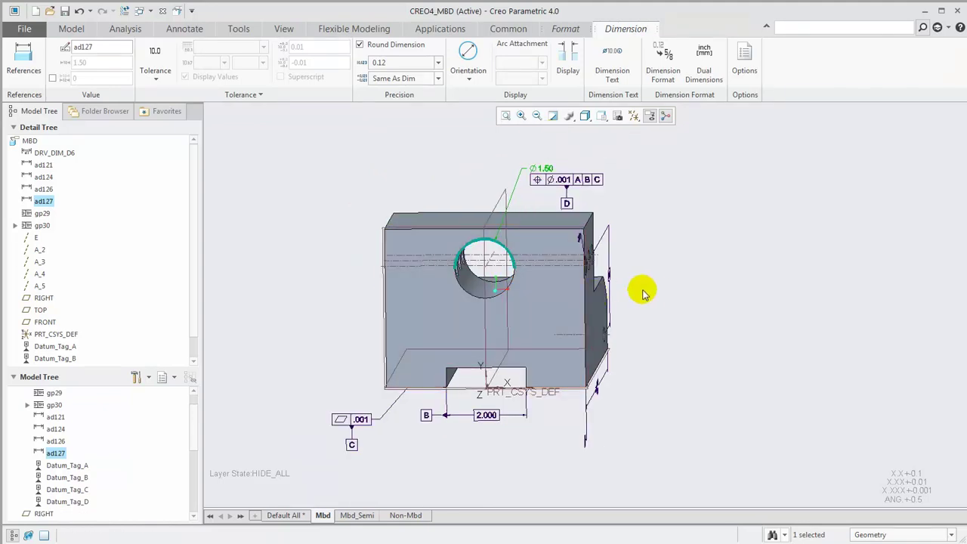
click(648, 287)
- On the RIGHT annotation plane, attach a Ø0.001 position tolerance to the 3X Ø.50 dimension, referencing A, B with maximum material condition, and C
mouse_move(647, 280)
middle_down()
mouse_move(655, 278)
mouse_move(600, 274)
mouse_move(589, 291)
middle_up()
click(300, 59)
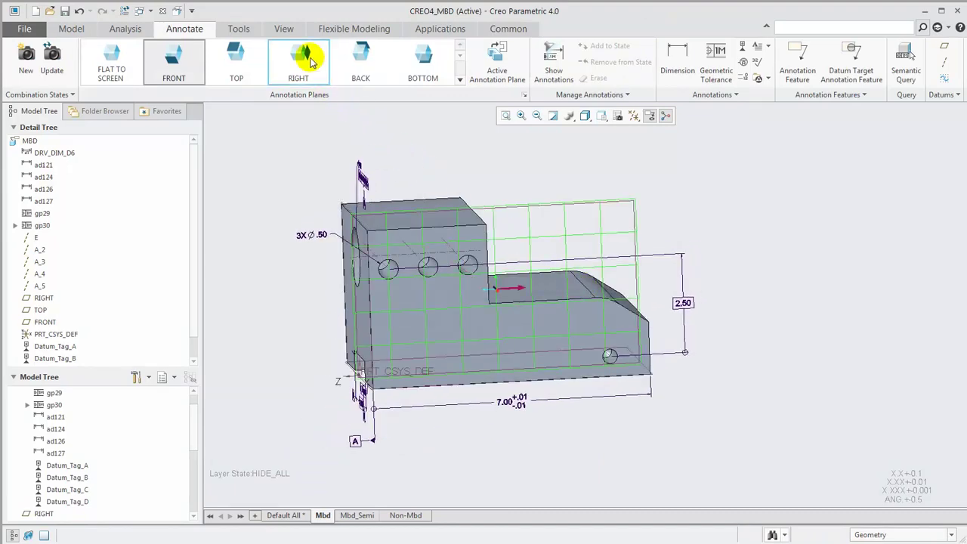
click(711, 60)
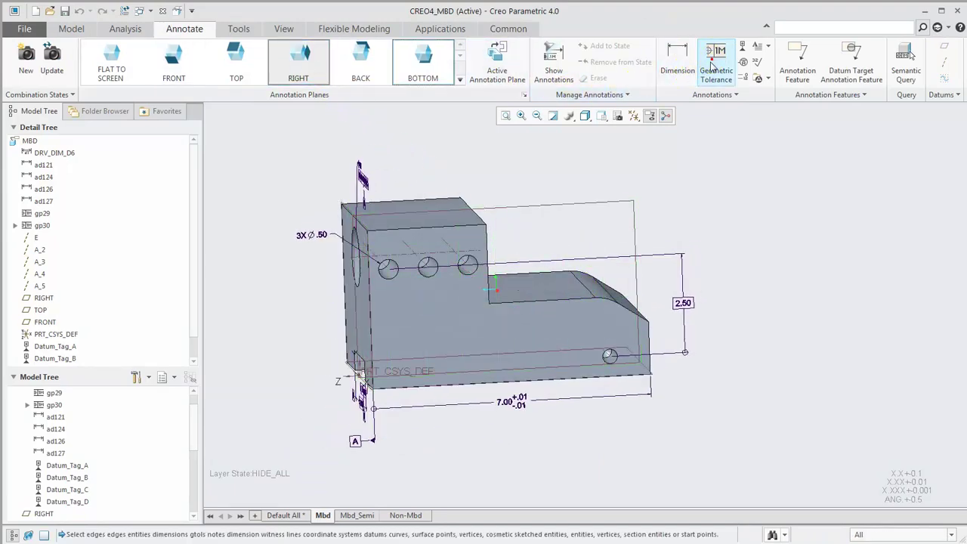
click(311, 236)
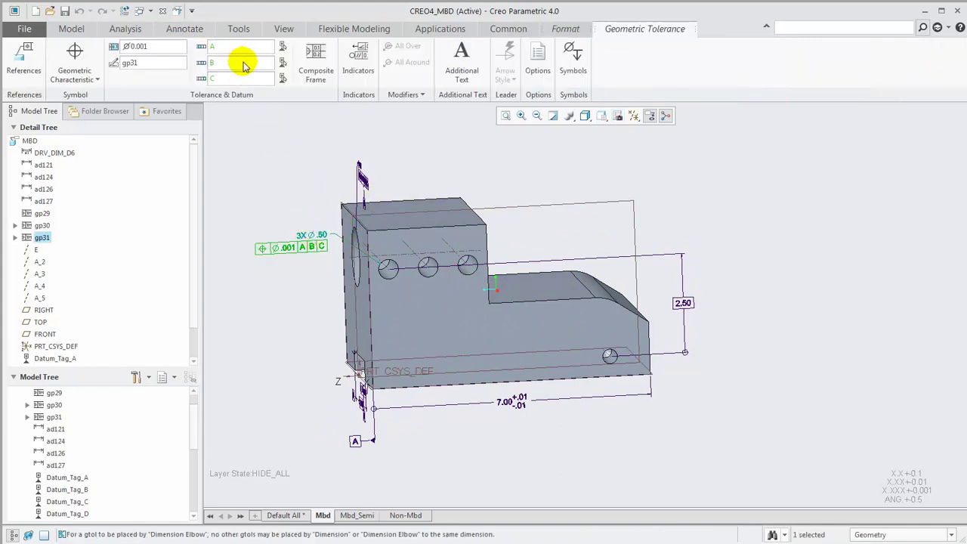
click(573, 53)
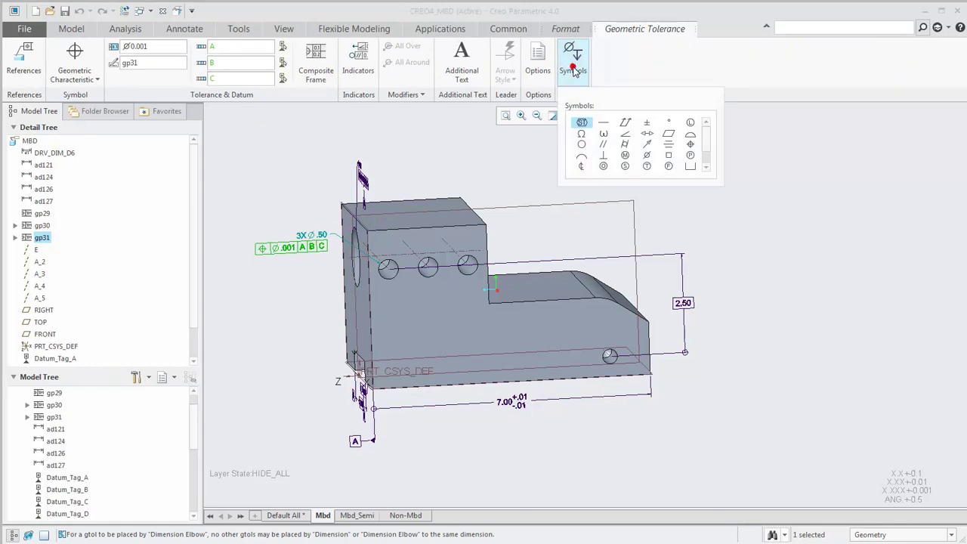
click(625, 155)
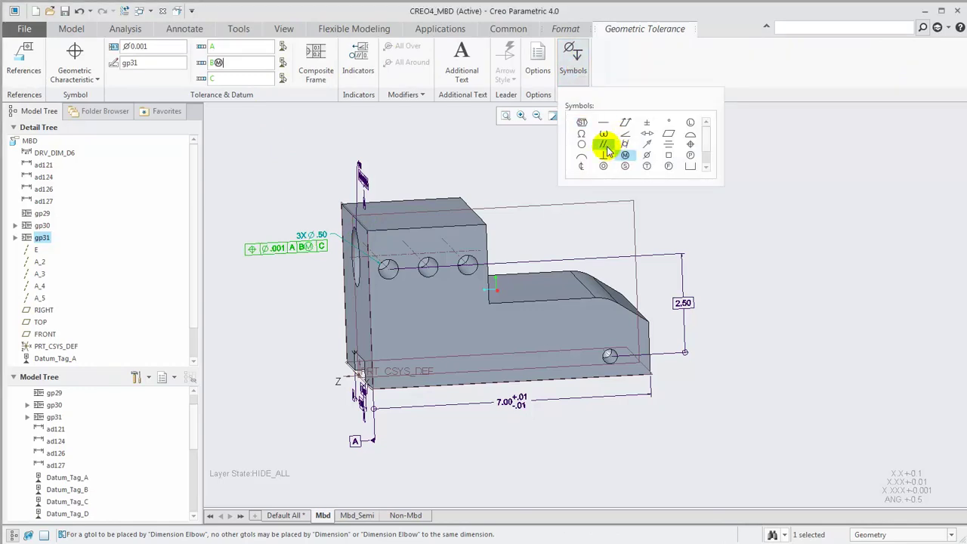
- Add the surfaces of the three small Ø.50 side holes as semantic references of the Ø0.001 position tolerance
click(23, 57)
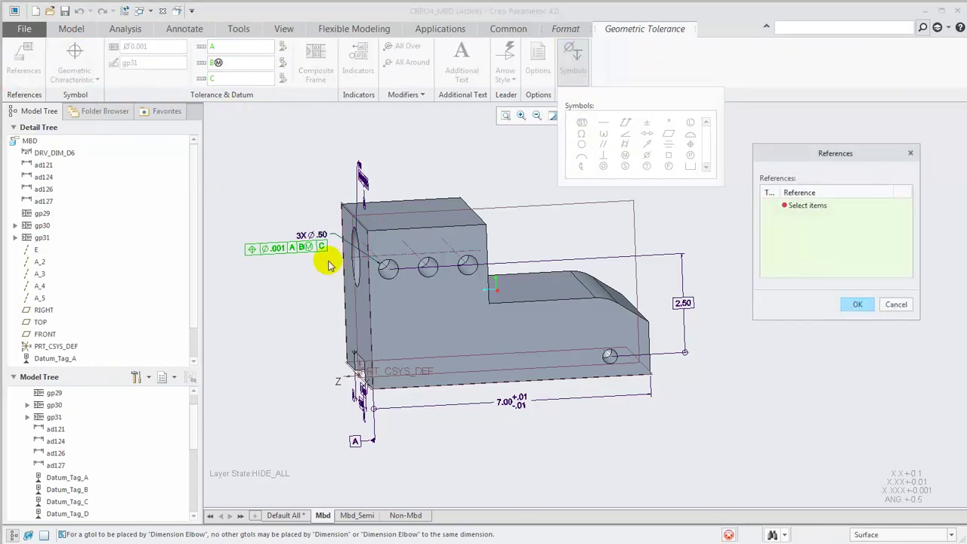
click(386, 267)
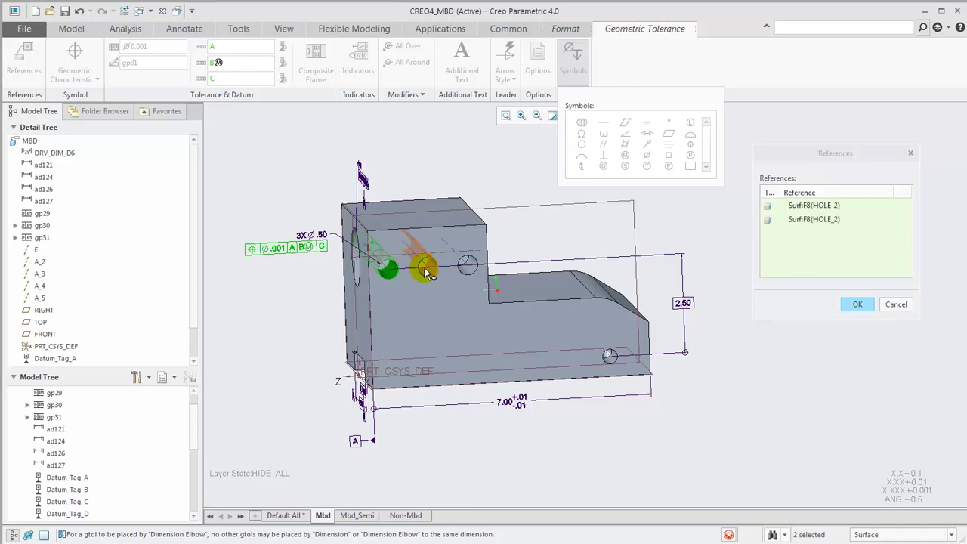
click(425, 271)
click(469, 268)
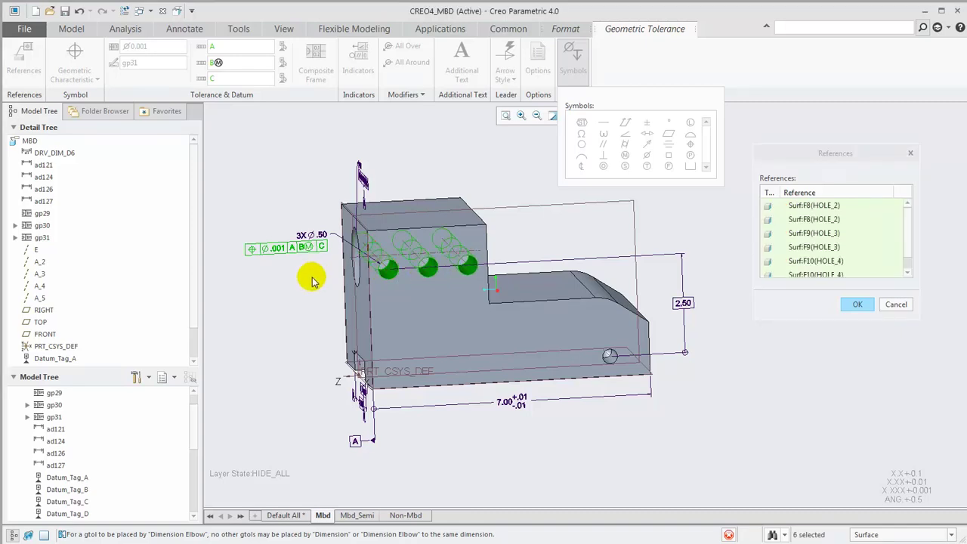
middle_click(313, 281)
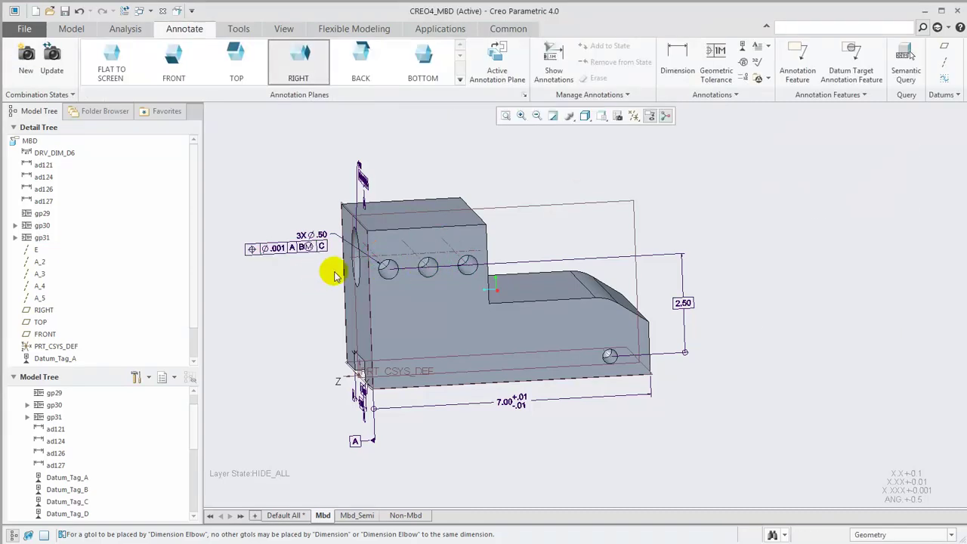
- Suppress Hole 4, the small side hole nearest the step, to test the annotation references
click(468, 276)
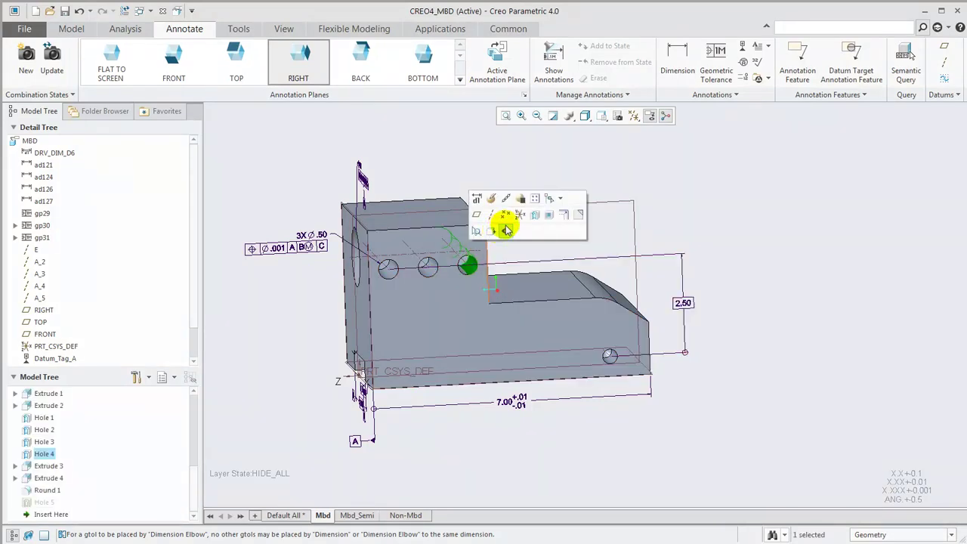
click(521, 200)
click(540, 329)
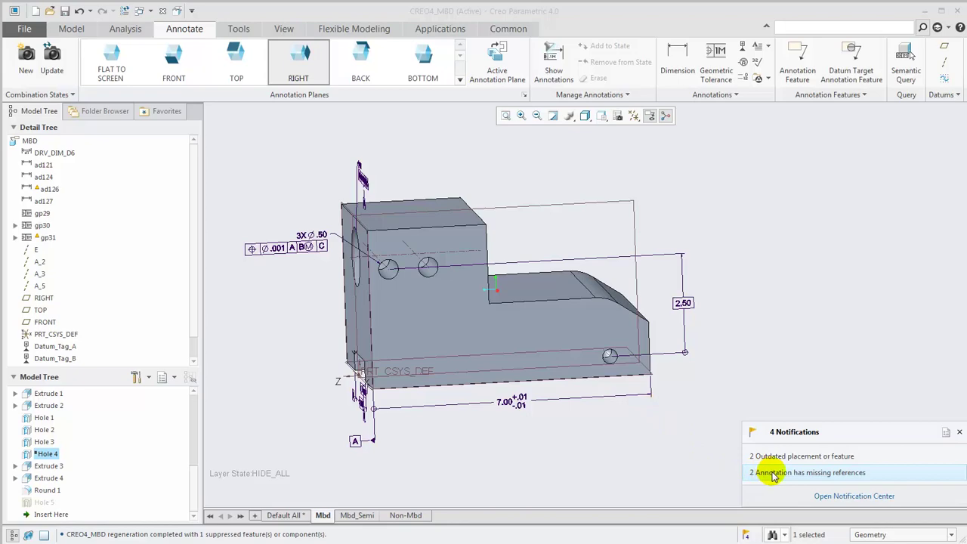
- Examine the notifications about annotations with missing references and locate the affected geometric tolerance gp31 in the model
click(772, 475)
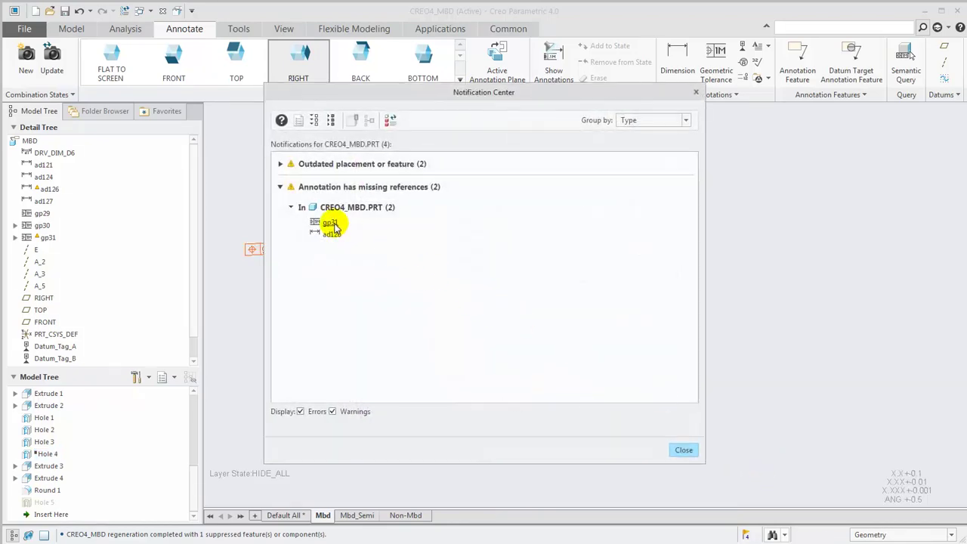
click(332, 224)
click(684, 450)
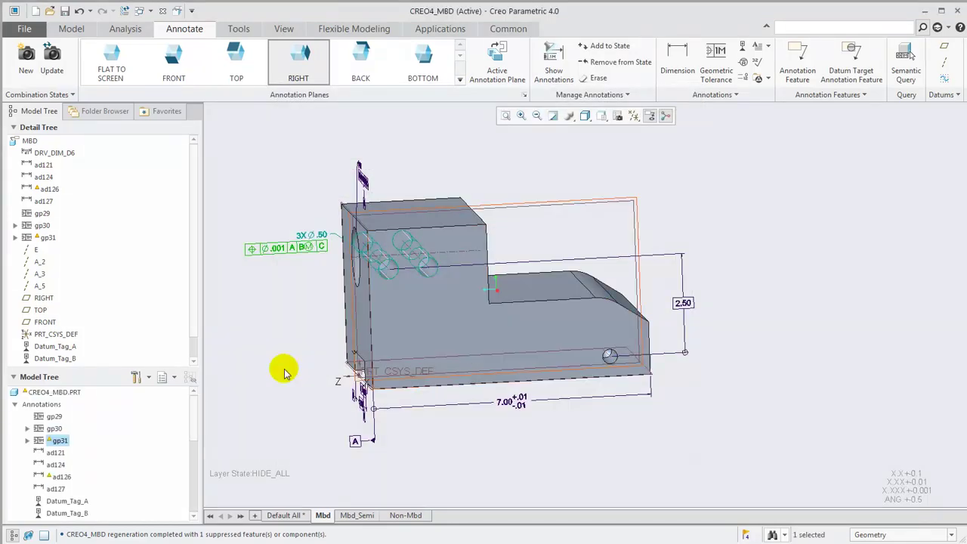
- Resume the suppressed Hole 4
scroll(59, 487, down, 3)
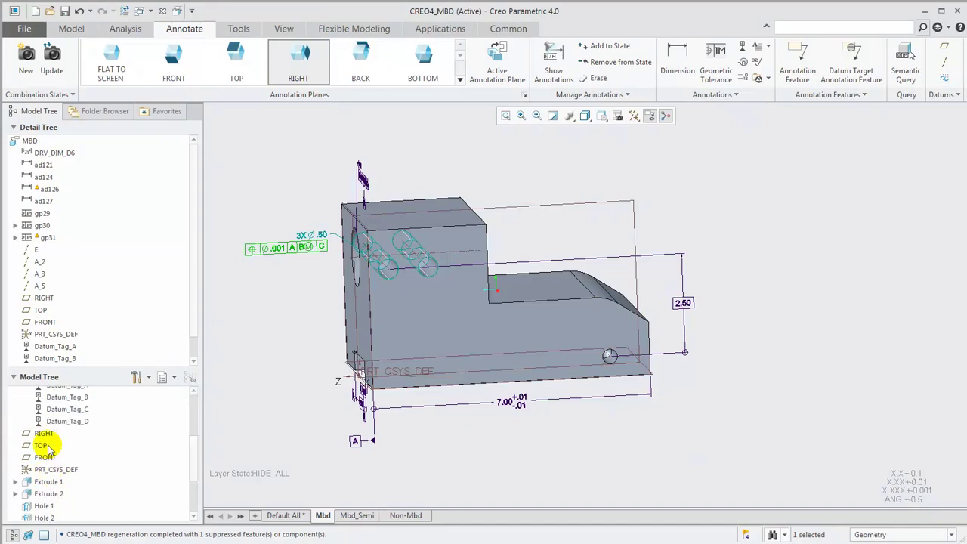
scroll(47, 448, down, 3)
click(43, 456)
click(49, 415)
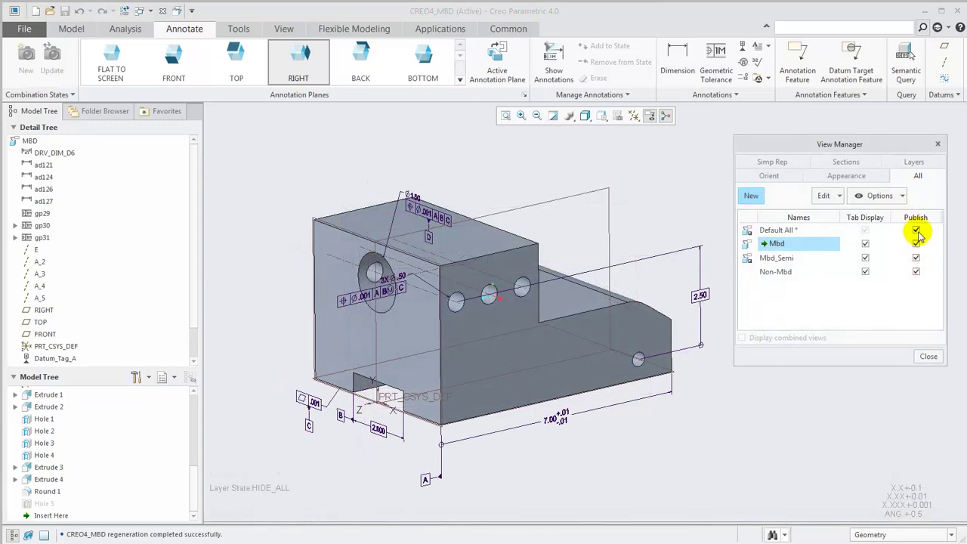
- In the View Manager, exclude the Default All combination state from publishing and make Mbd the default state
right_click(783, 243)
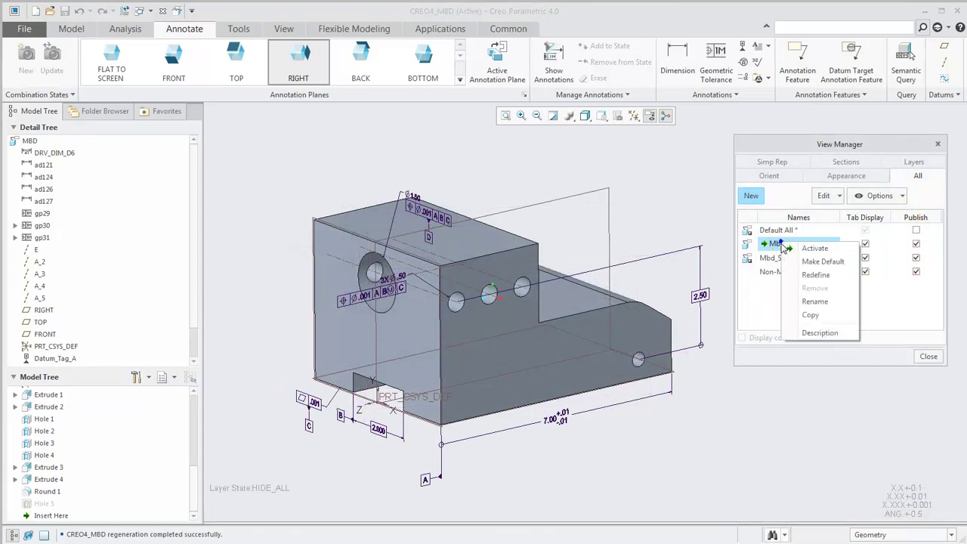
click(830, 264)
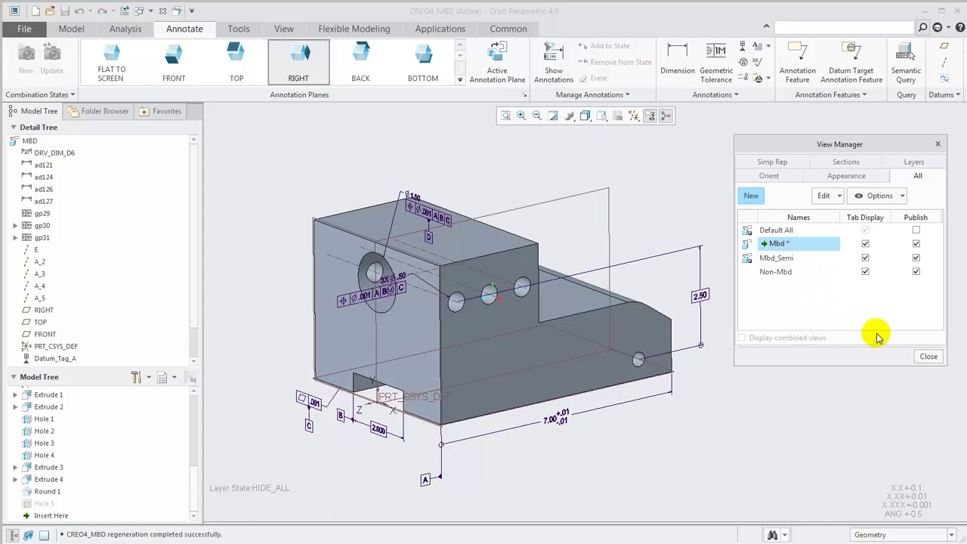
click(929, 356)
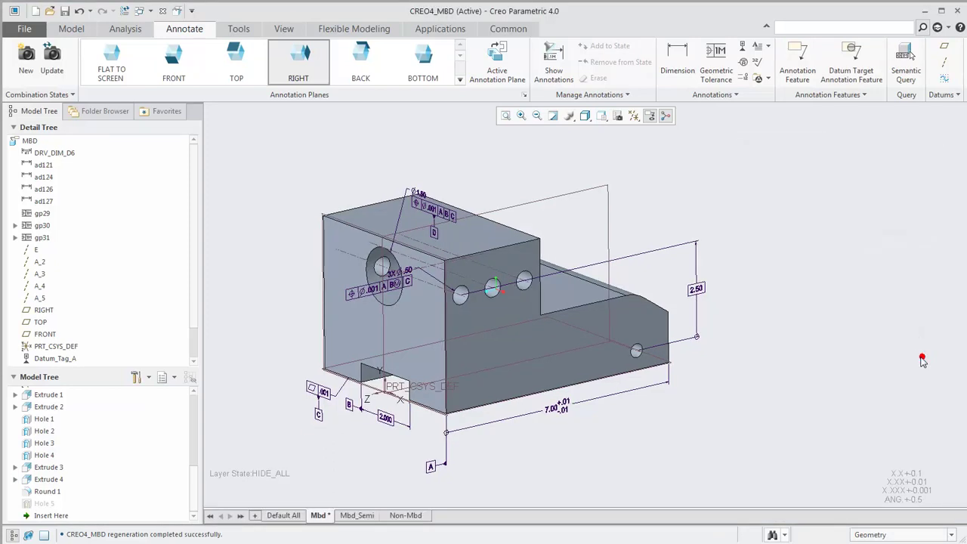
- Examine the Mbd combination state's definition, including its layer state and its visibility options for annotations and supplemental geometry
right_click(324, 519)
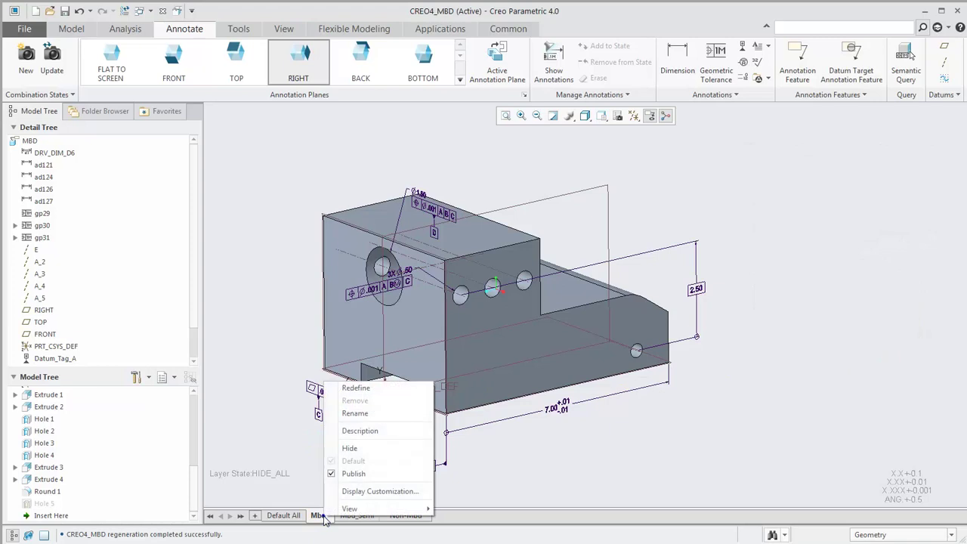
click(356, 388)
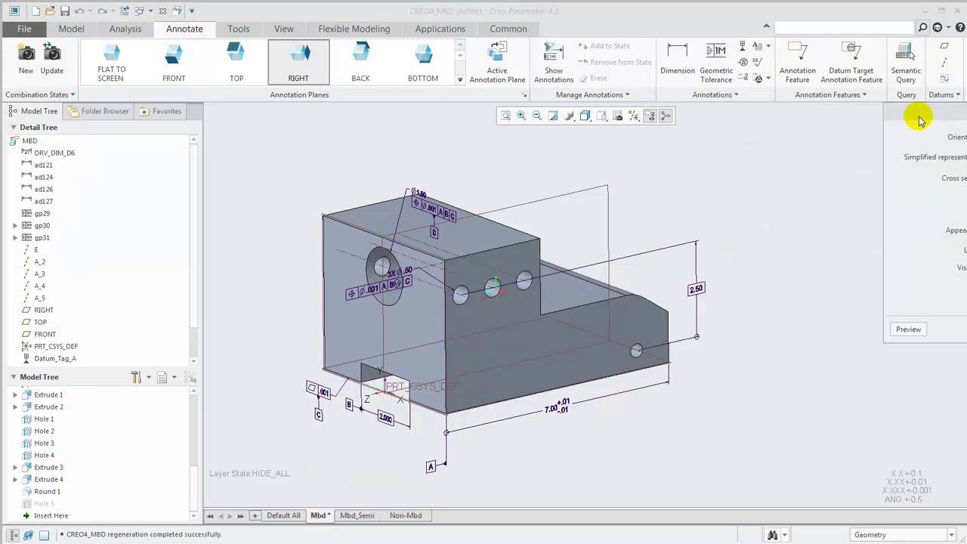
drag(917, 118, 717, 142)
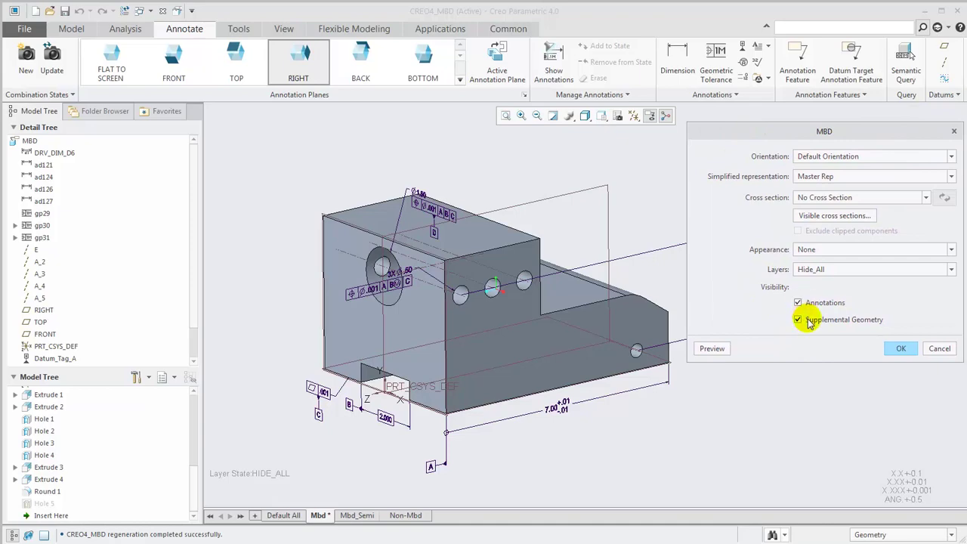
click(897, 348)
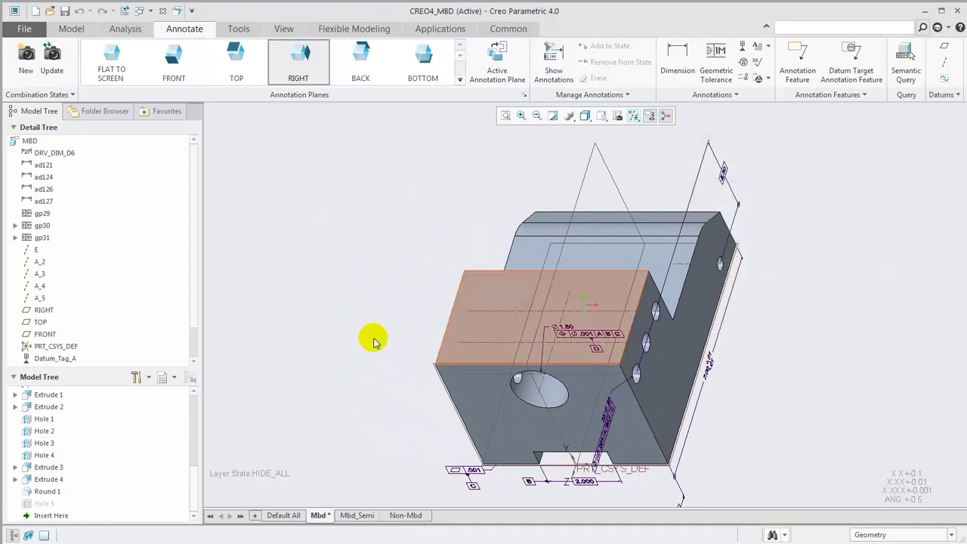
- Display the layer tree and show all layers while the Mbd combination state is active
click(163, 380)
click(170, 394)
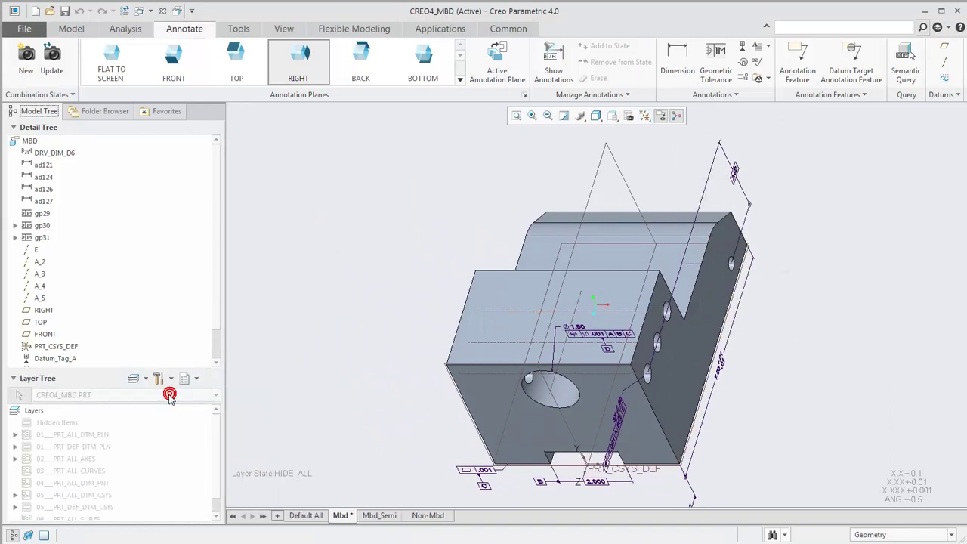
right_click(32, 414)
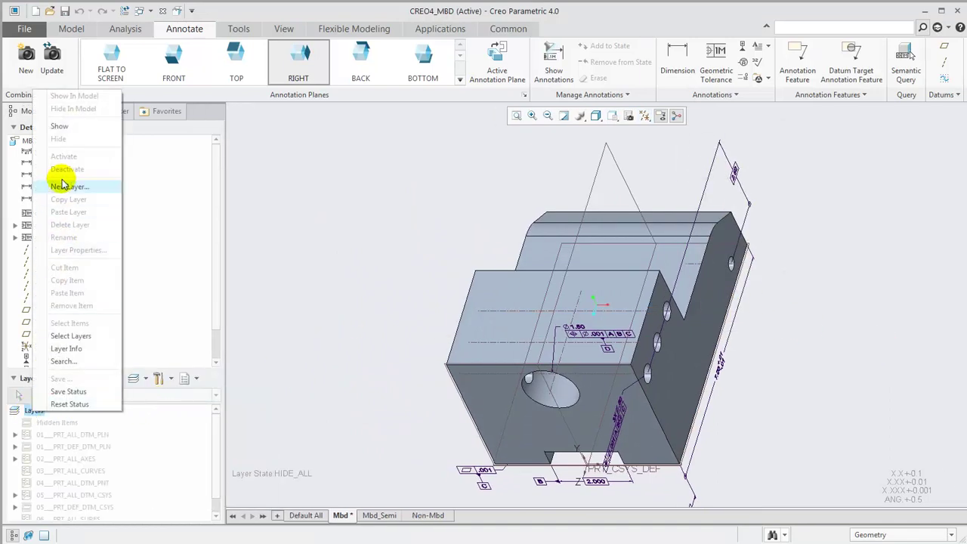
click(59, 125)
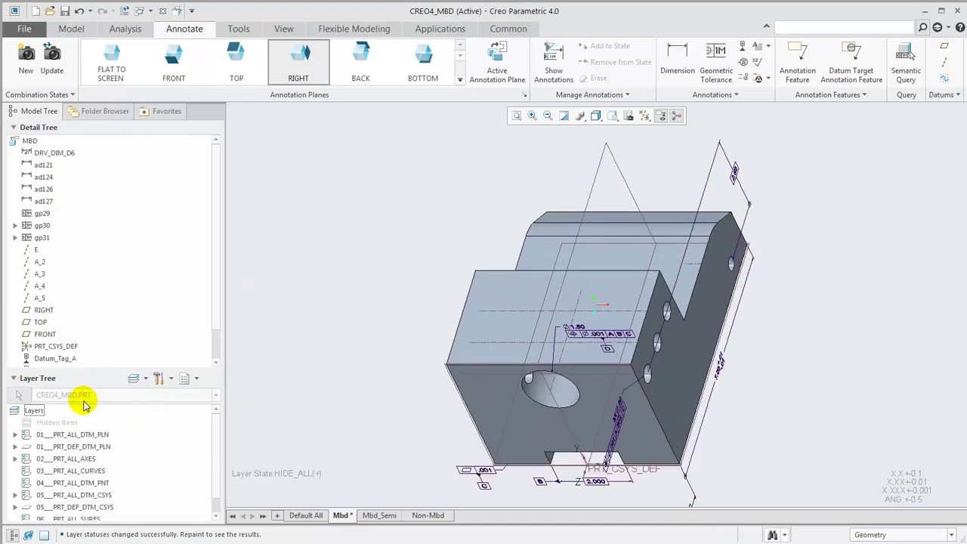
- Hide all layers again in the Mbd combination state
right_click(31, 413)
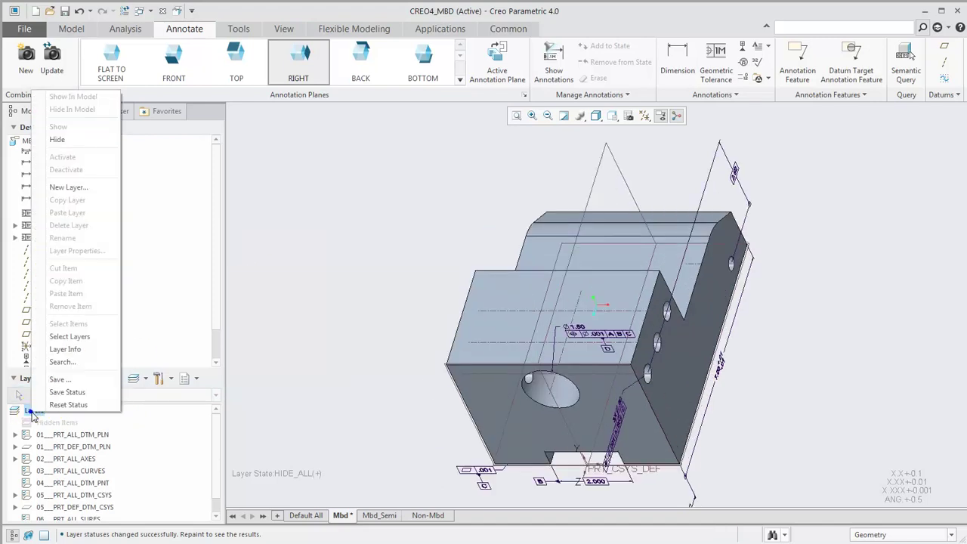
click(57, 139)
scroll(338, 312, down, 1)
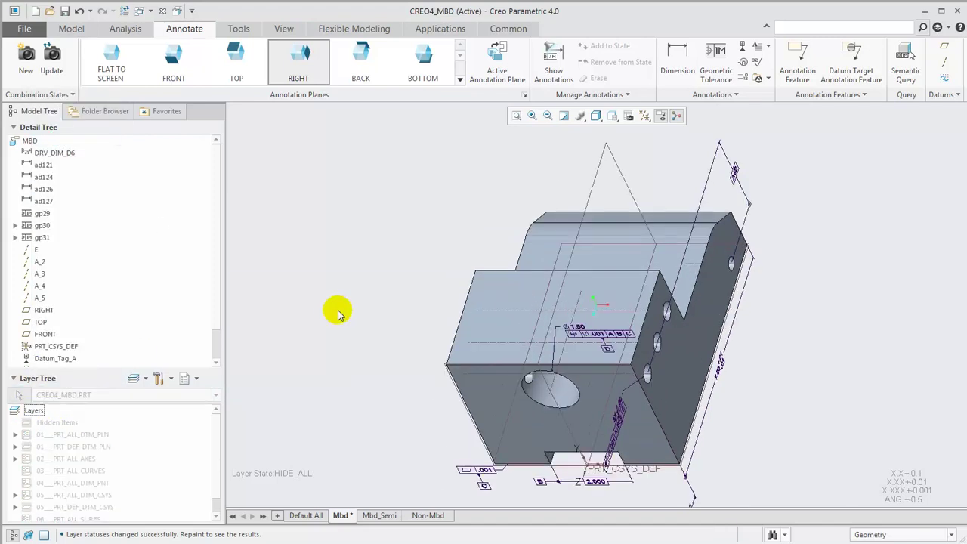
- Activate the Mbd_Semi combination state and examine its definition, including the layer state and visibility options
click(380, 515)
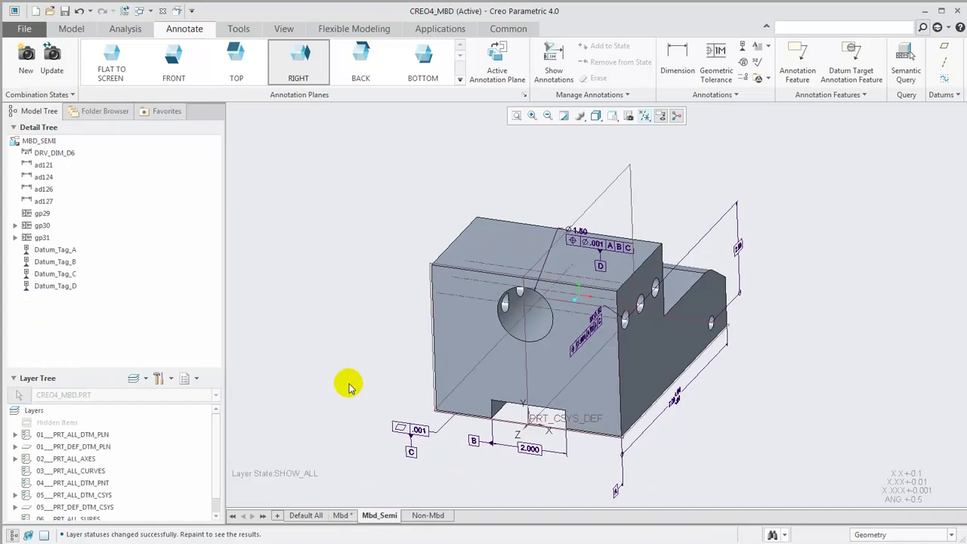
scroll(347, 387, up, 1)
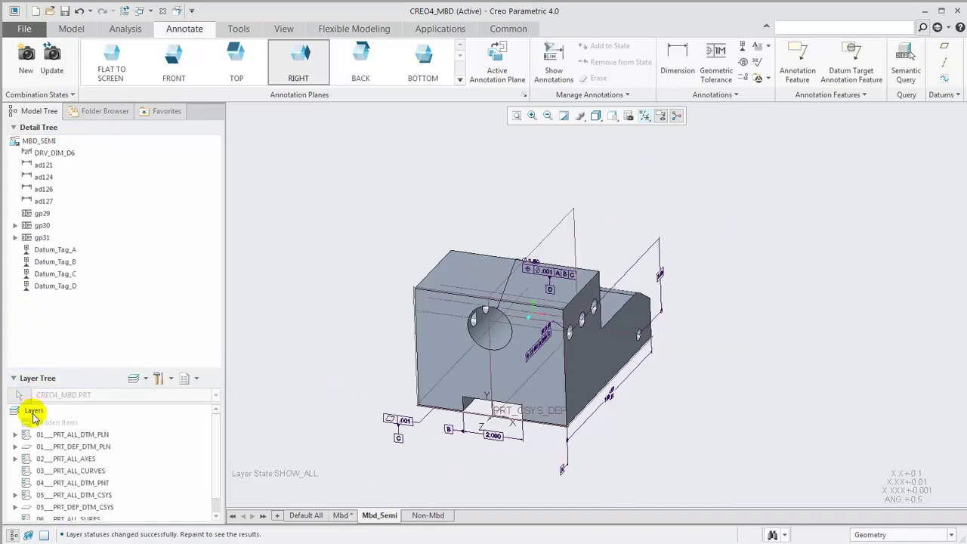
right_click(377, 514)
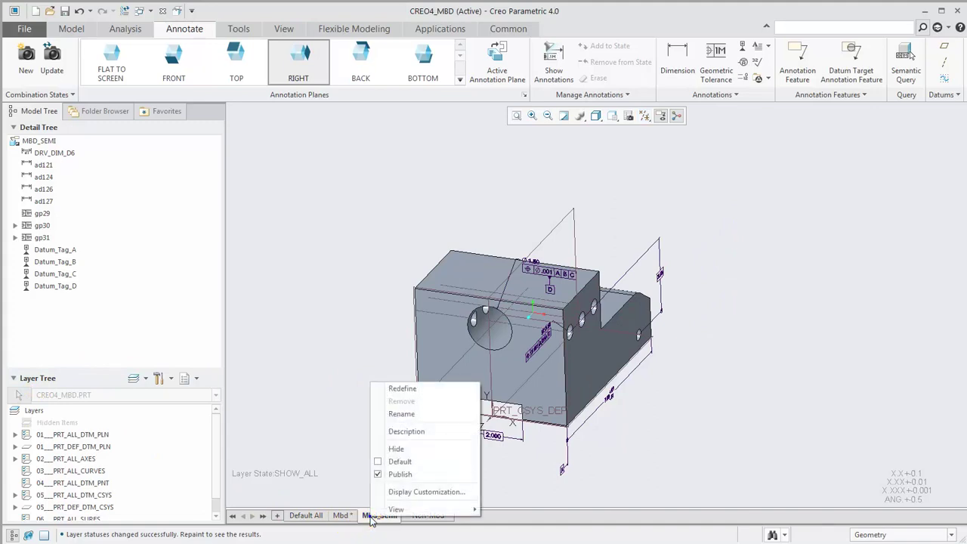
click(401, 389)
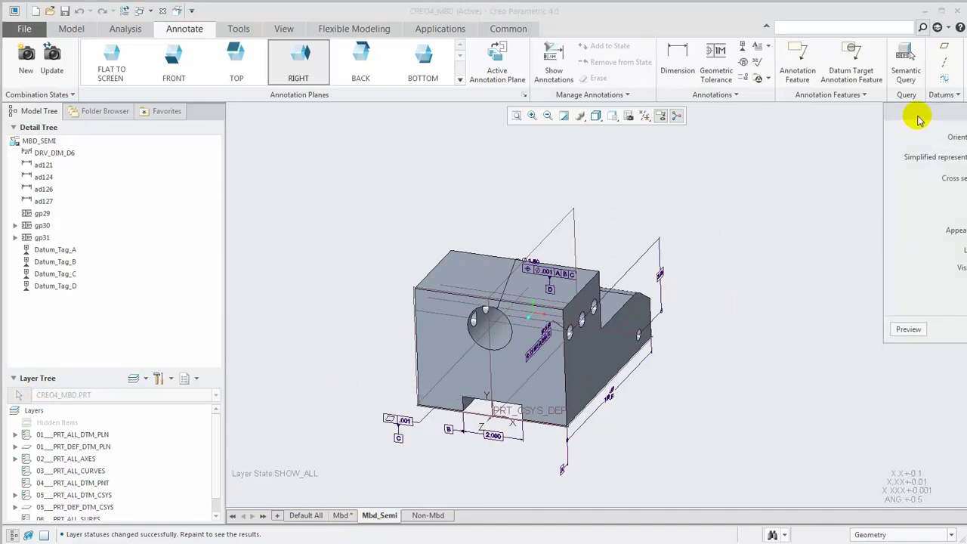
drag(784, 146, 719, 153)
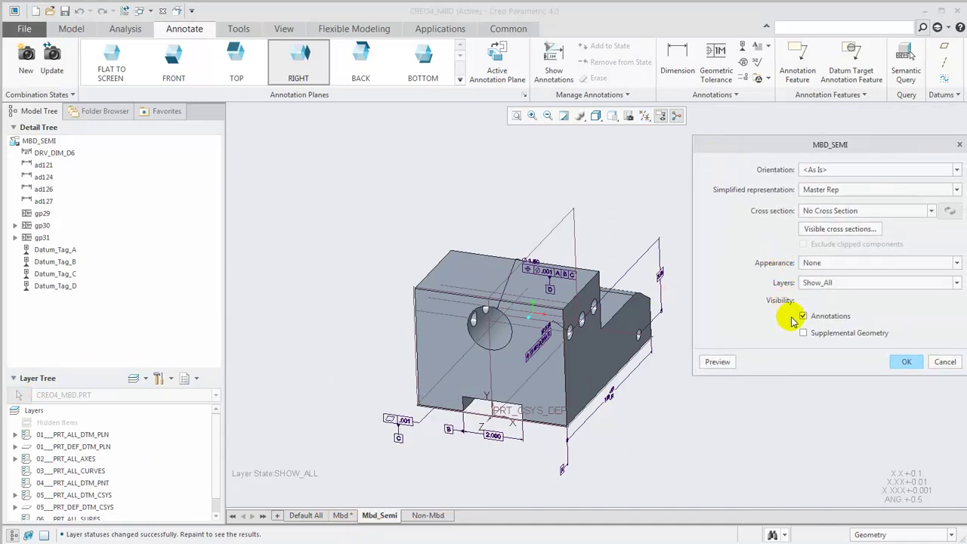
click(904, 360)
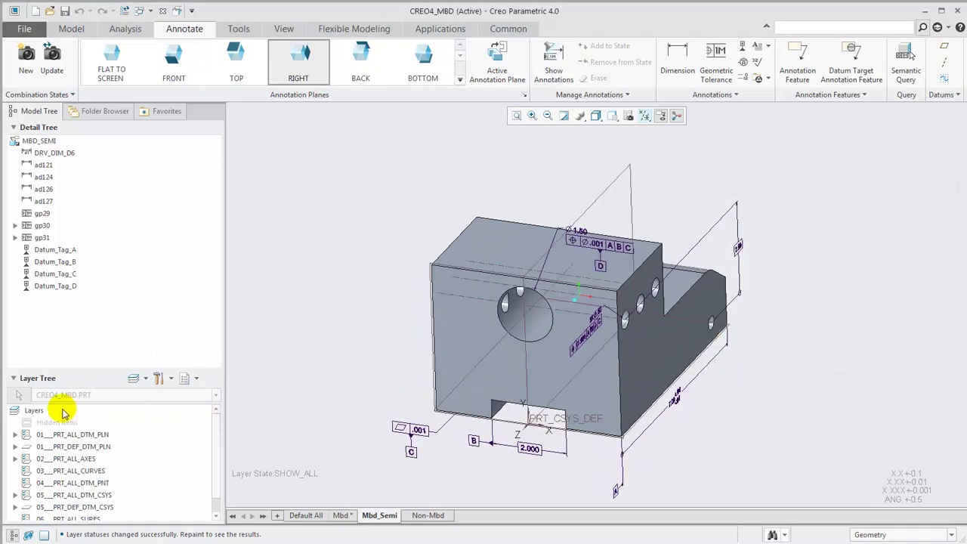
- Hide all layers in the Mbd_Semi combination state and repaint the view
right_click(38, 417)
click(66, 144)
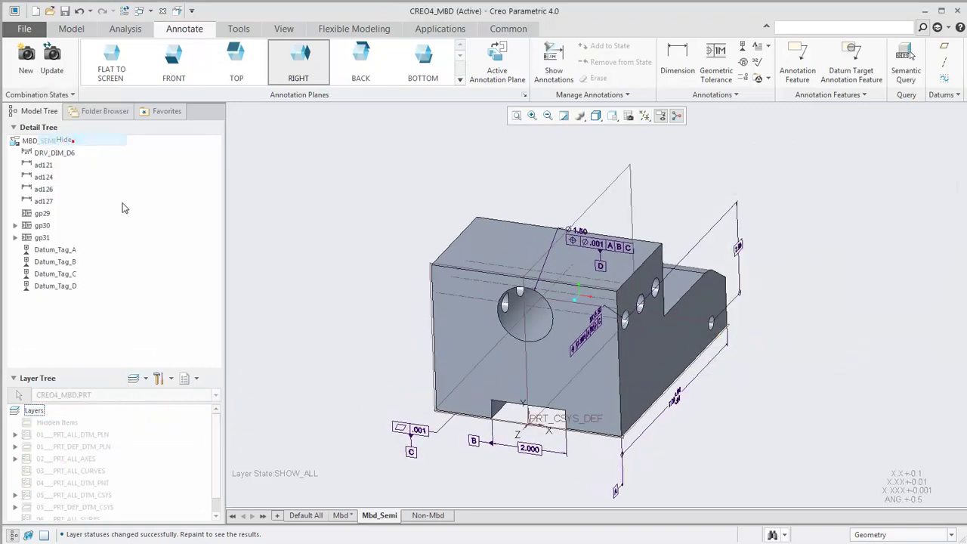
key(ctrl+r)
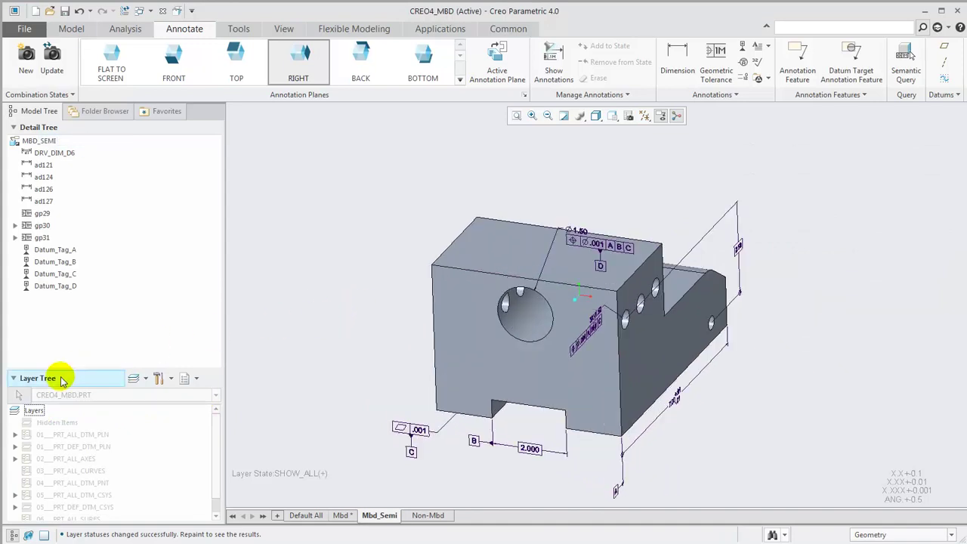
- Show all layers again in the Mbd_Semi combination state
right_click(36, 411)
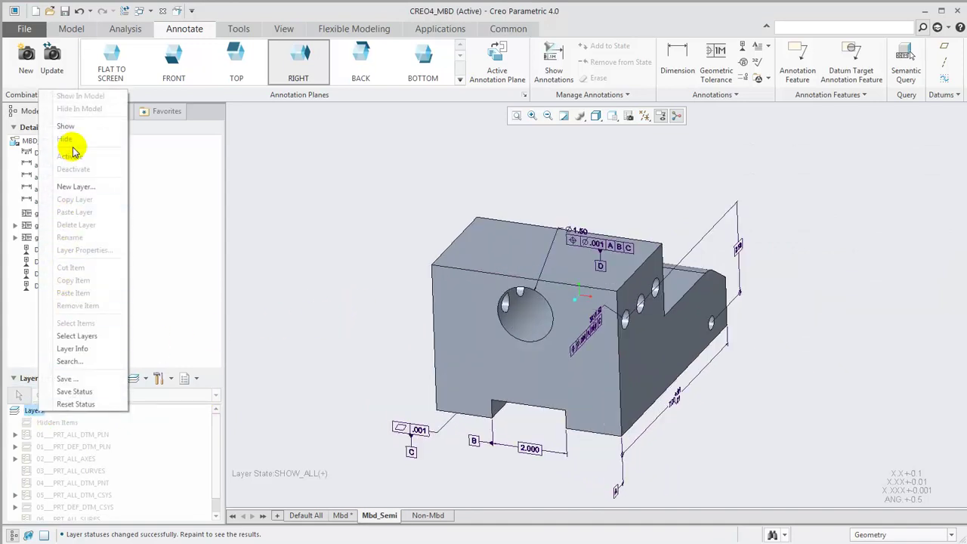
click(98, 127)
scroll(344, 295, down, 1)
scroll(343, 294, up, 1)
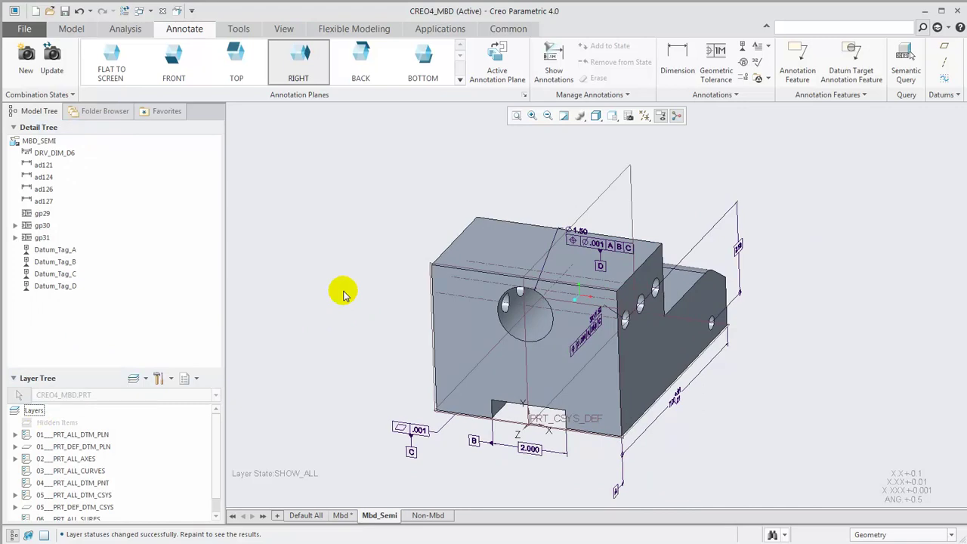
- Activate the Non-Mbd combination state and examine its definition, including the layer state and annotation visibility options
click(417, 519)
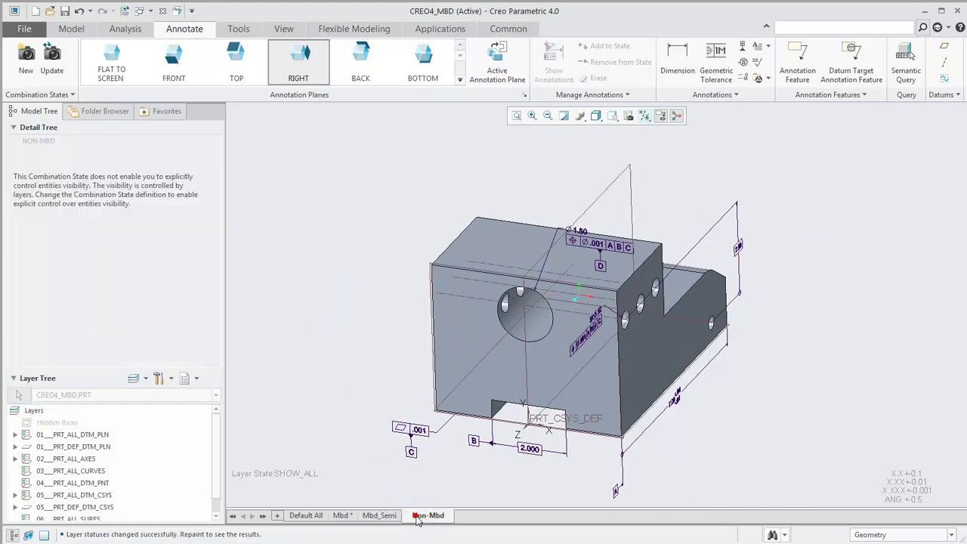
right_click(418, 518)
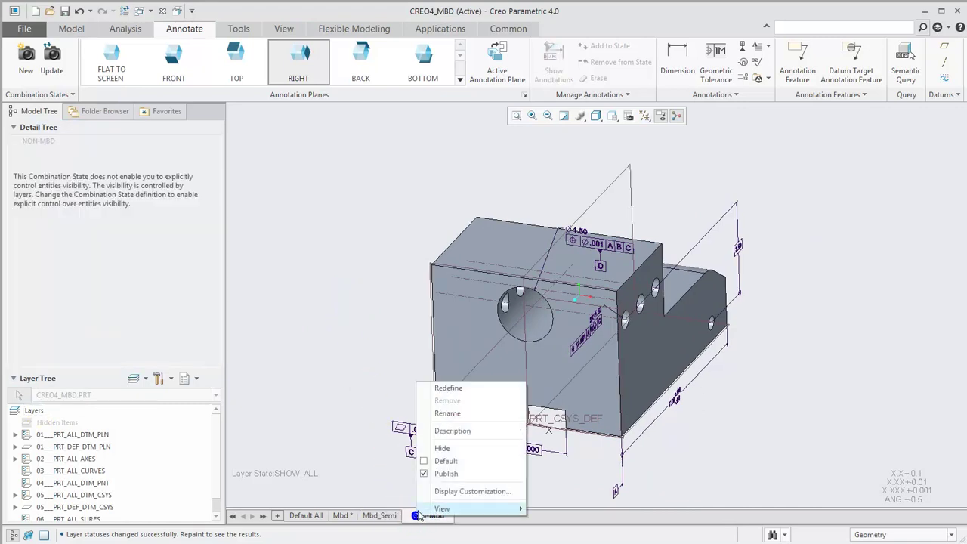
click(455, 388)
drag(922, 117, 738, 146)
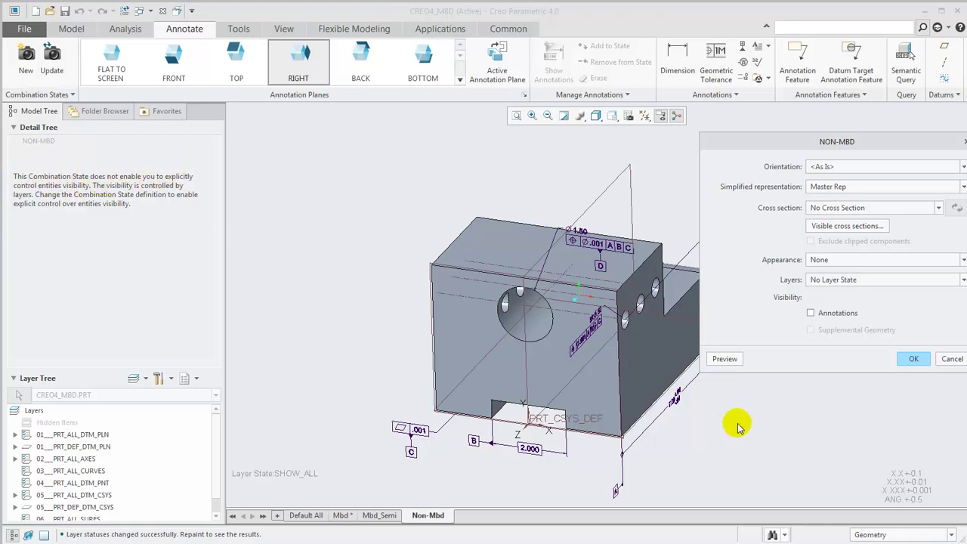
click(914, 358)
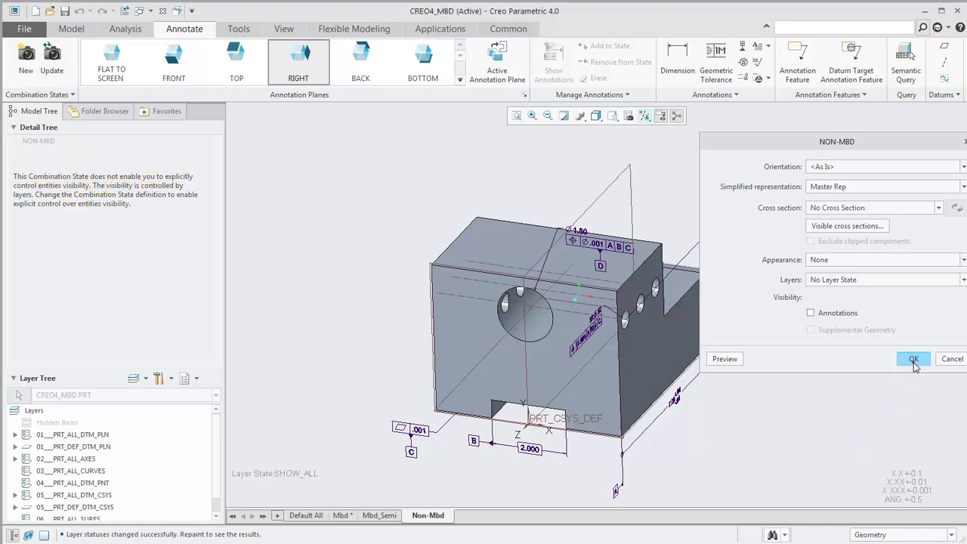
- Hide all layers in the Non-Mbd combination state, show them all again and repaint the view
right_click(34, 414)
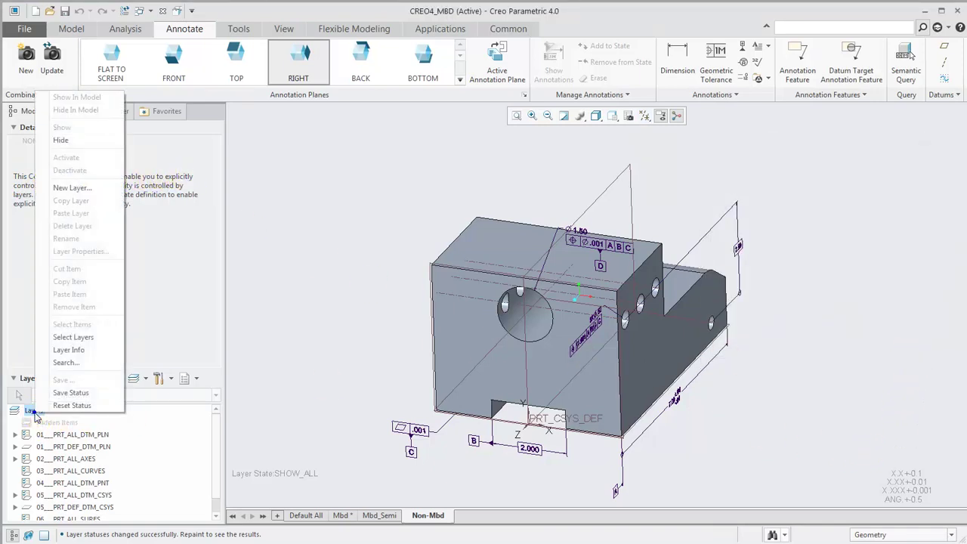
click(60, 140)
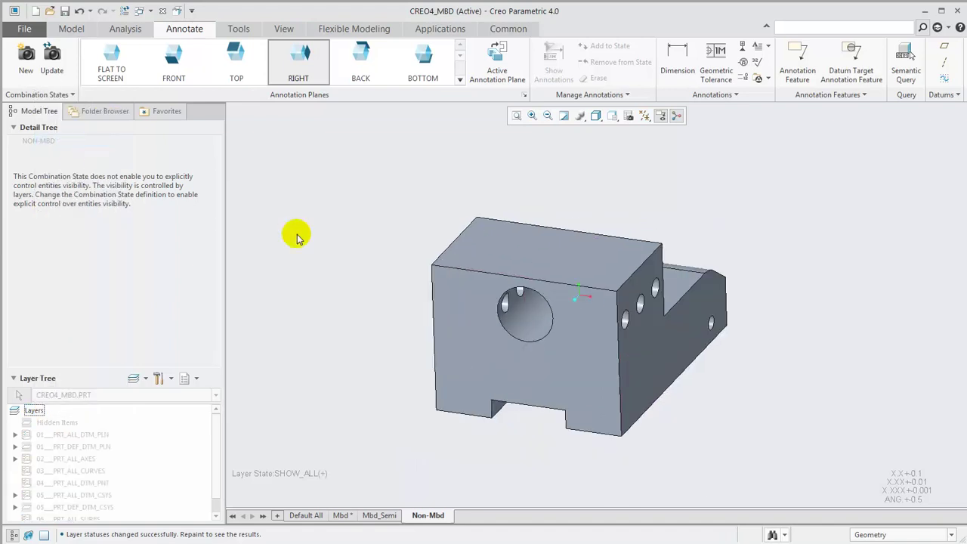
right_click(32, 410)
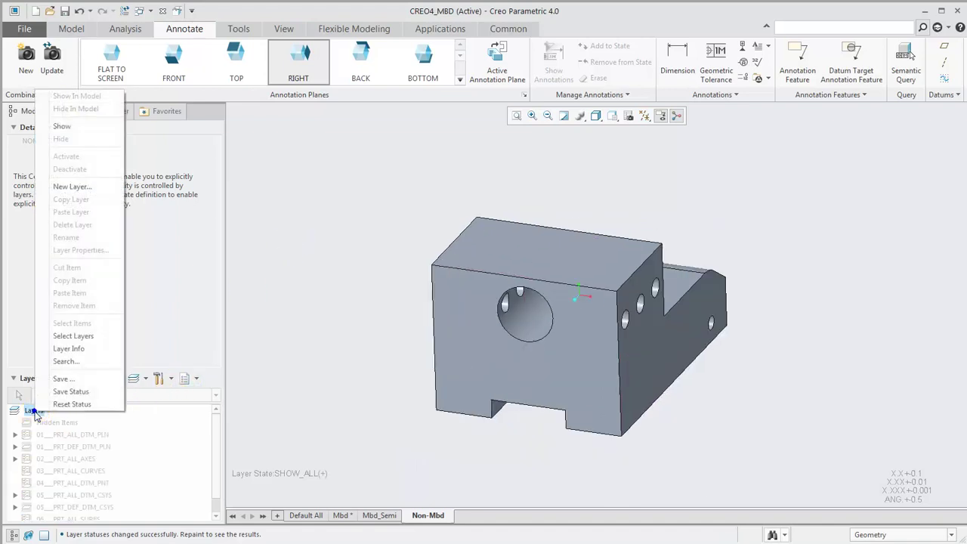
click(63, 127)
key(ctrl+r)
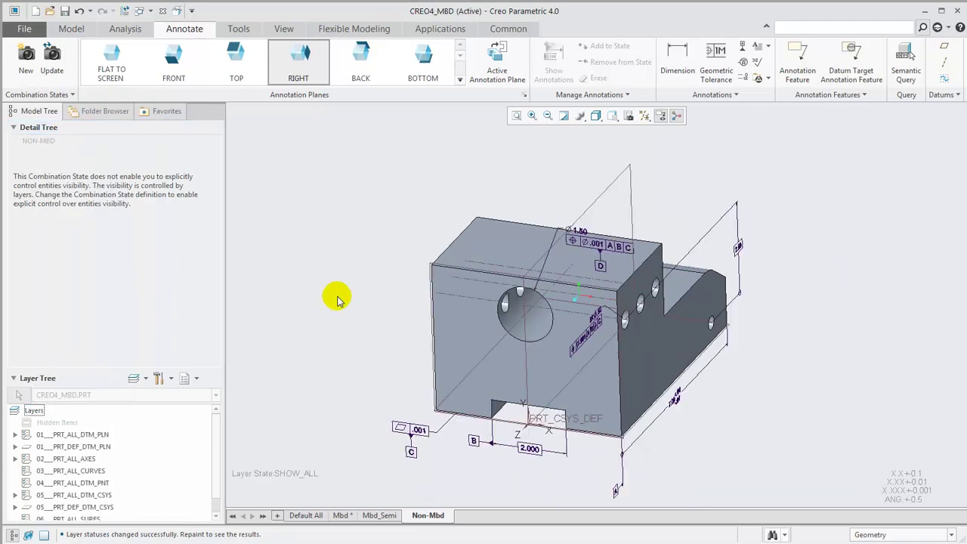
- Locate the ANNOTATIONS layer in the part's layer tree
scroll(113, 483, down, 1)
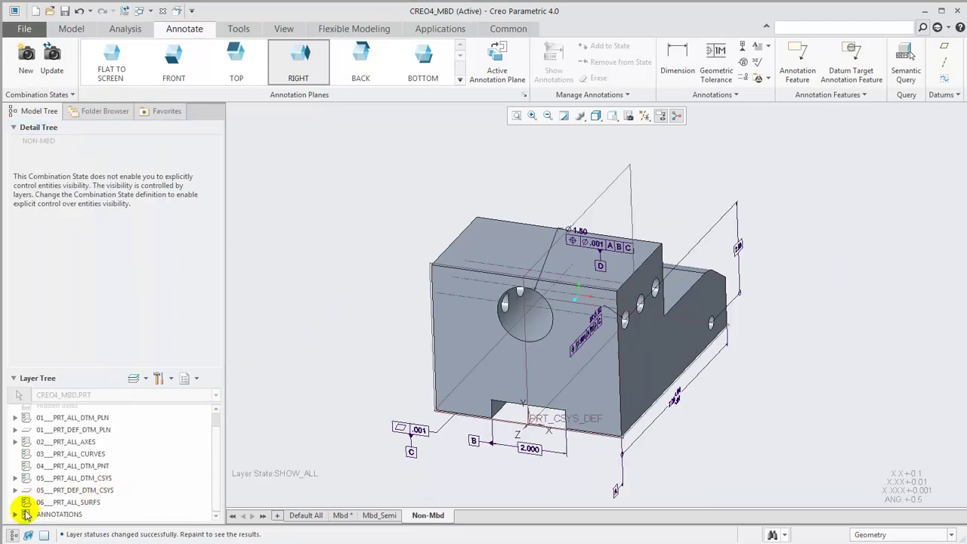